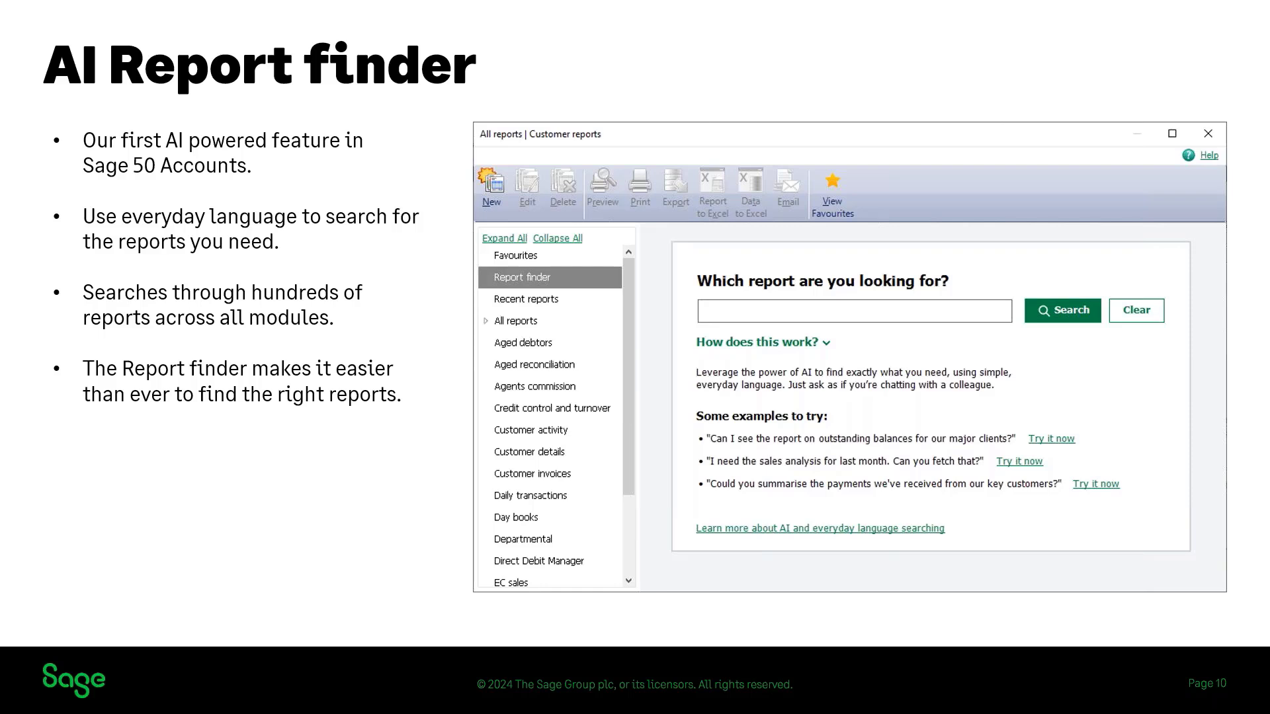
pyautogui.press('Right')
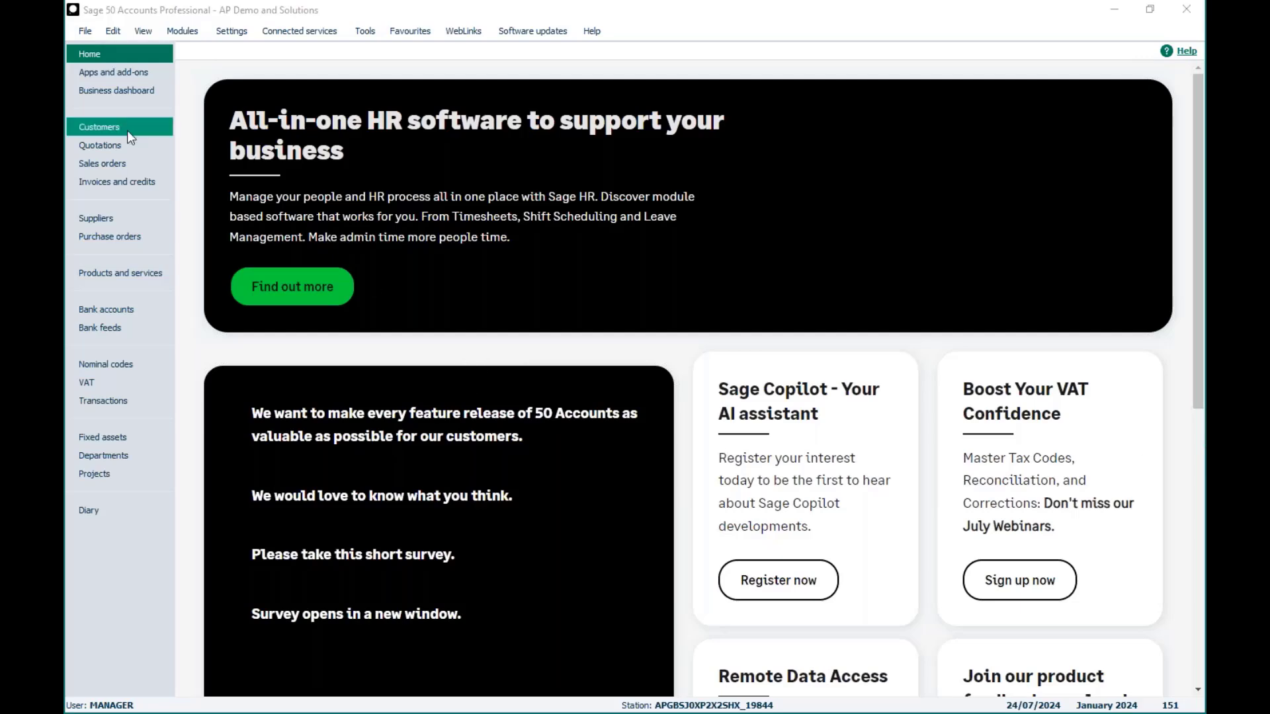
# Open the customer reports and show the reports in the Aged debtors category
pyautogui.click(109, 125)
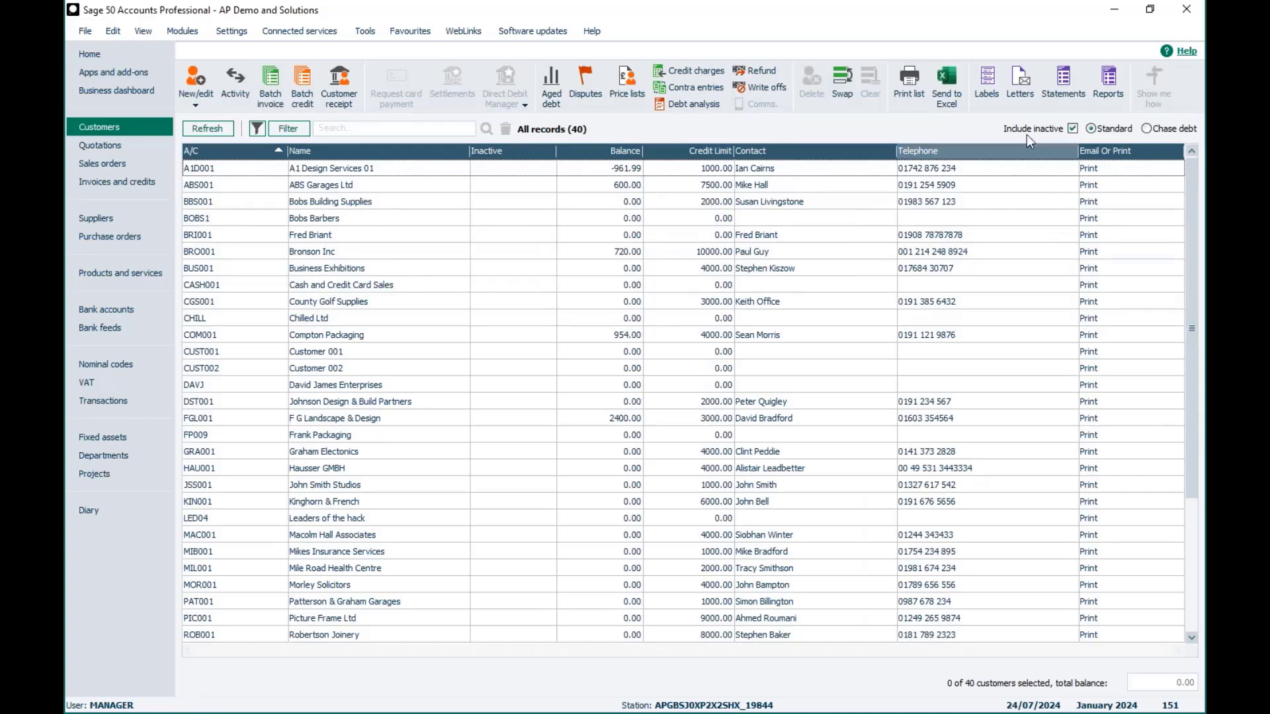
pyautogui.click(1110, 82)
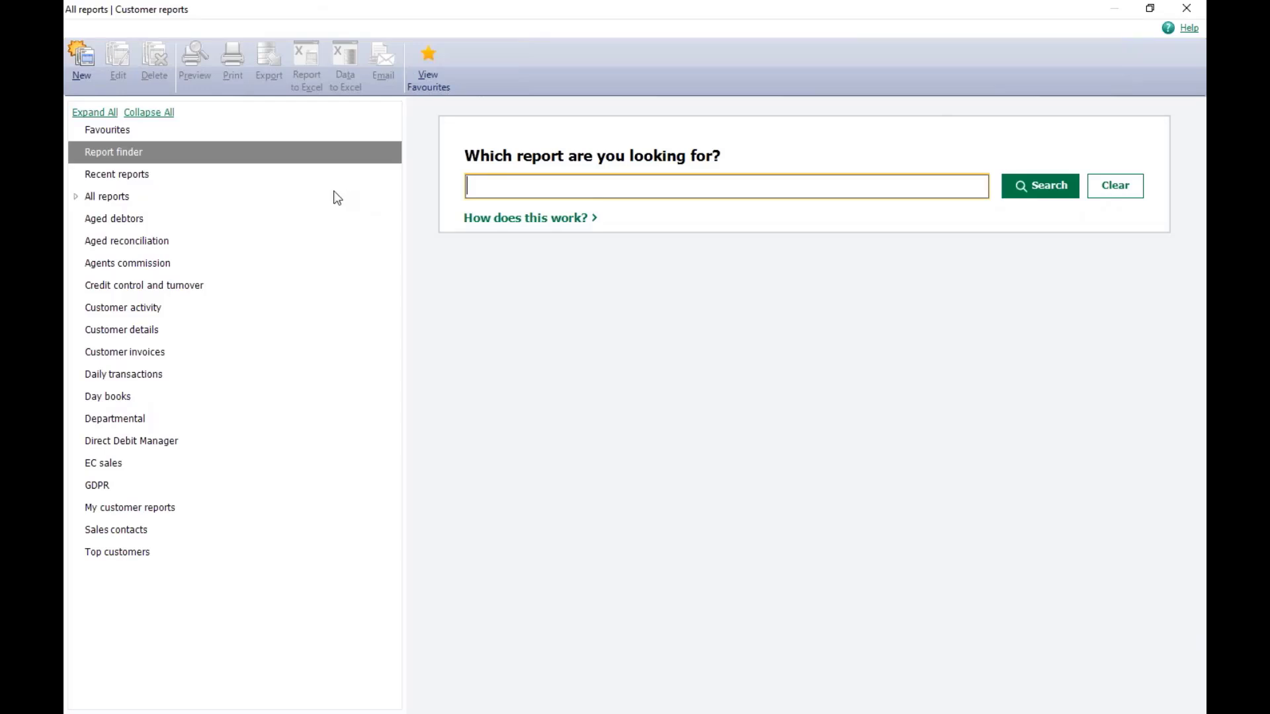
pyautogui.click(107, 215)
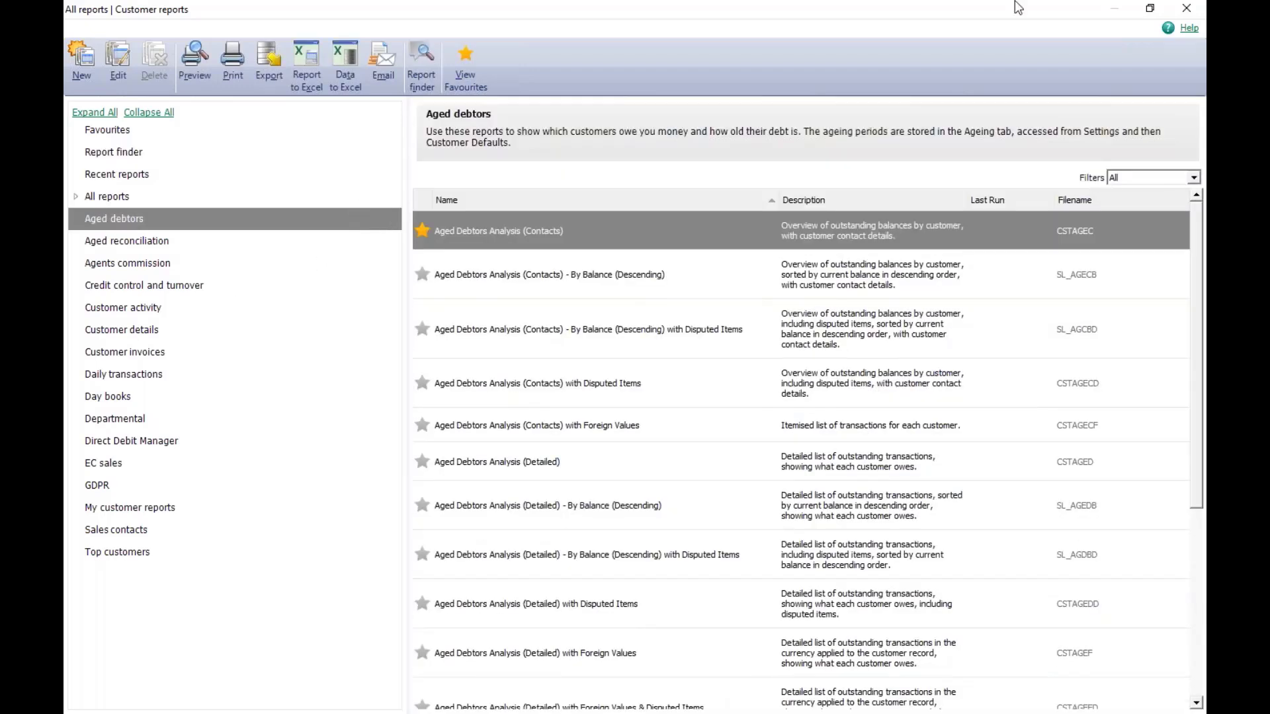
# Close and reopen the customer reports window, and go to the Report finder
pyautogui.click(1185, 8)
pyautogui.click(1109, 77)
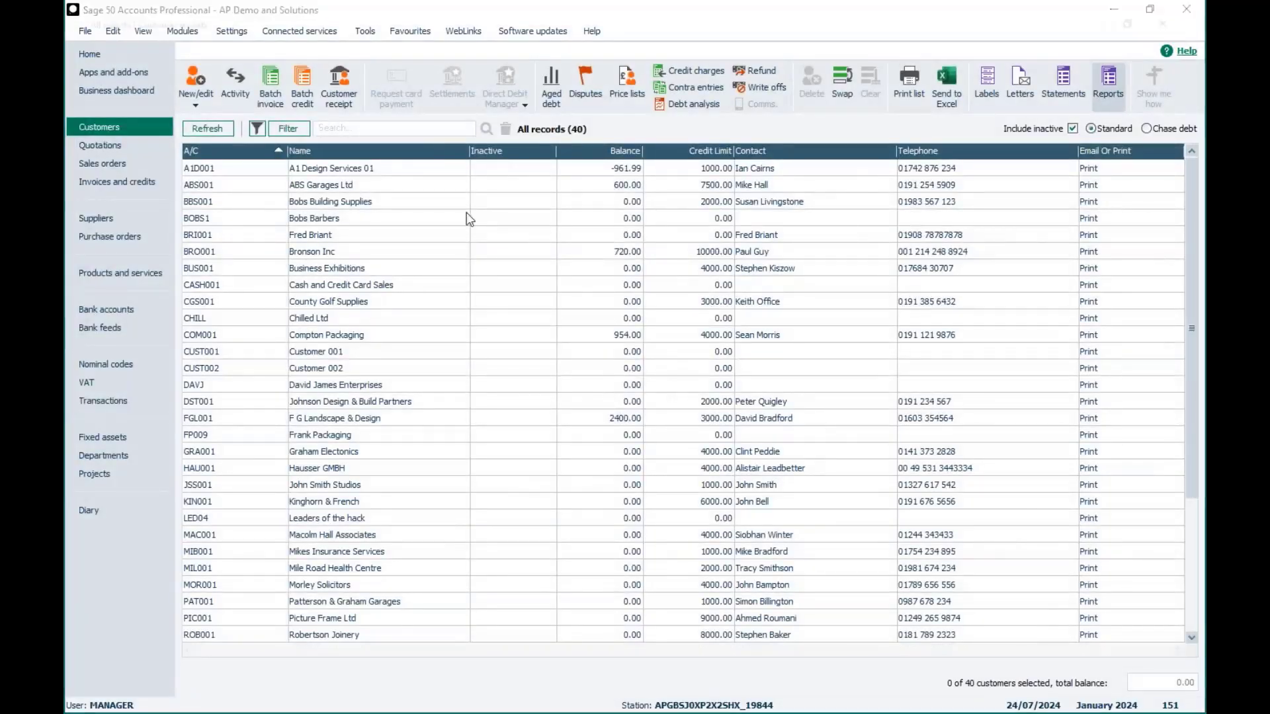
pyautogui.moveTo(454, 228)
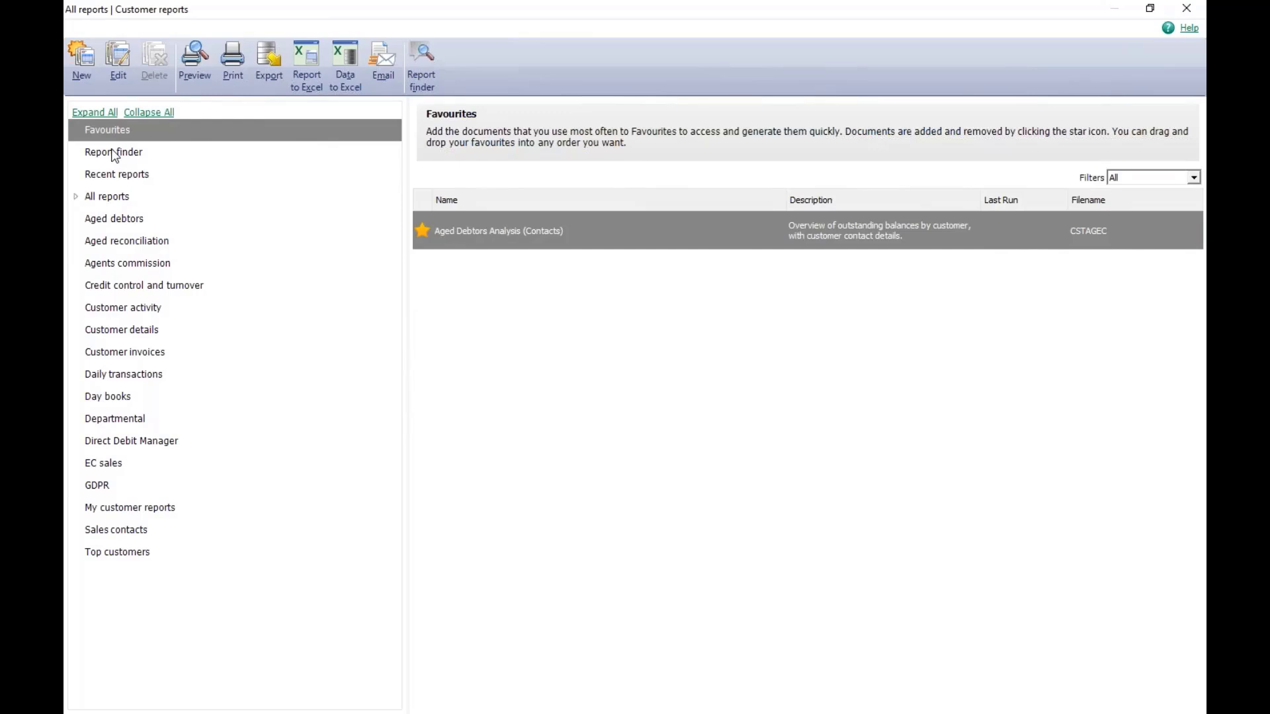
pyautogui.click(90, 154)
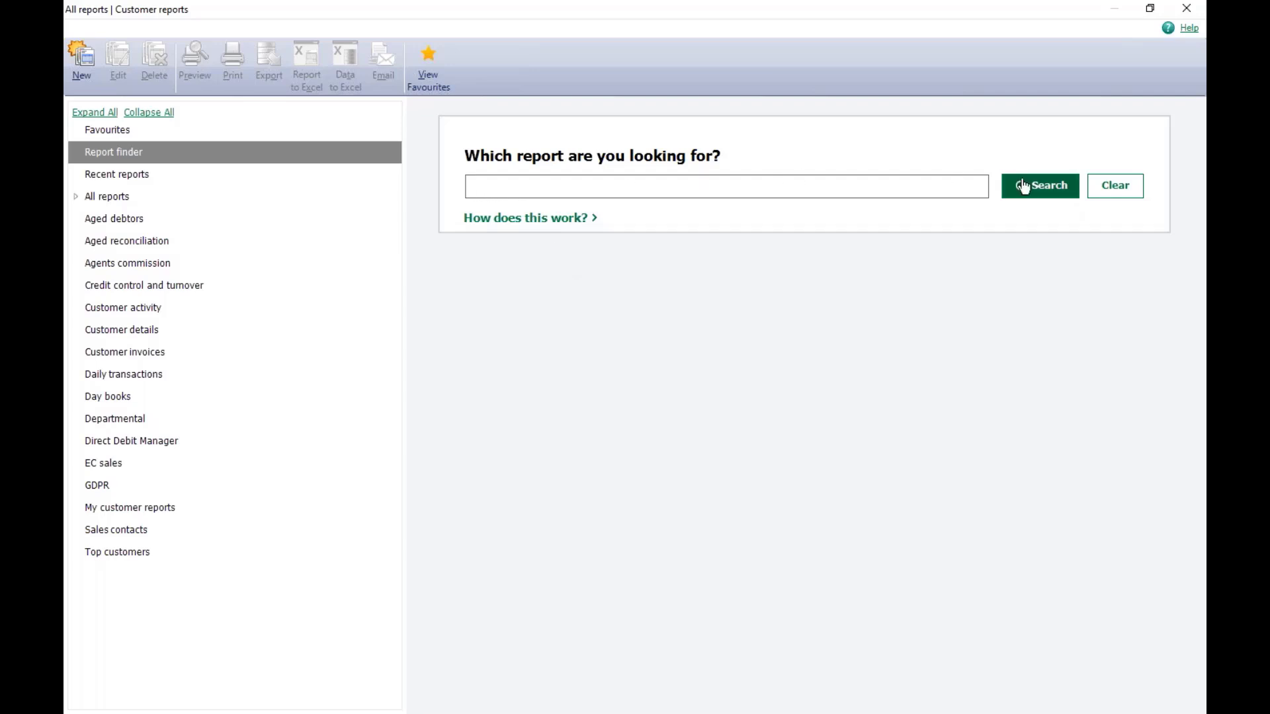
# Show how the Report finder works and run its example search "Could you summarise the payments we've received from our key customers?"
pyautogui.click(581, 225)
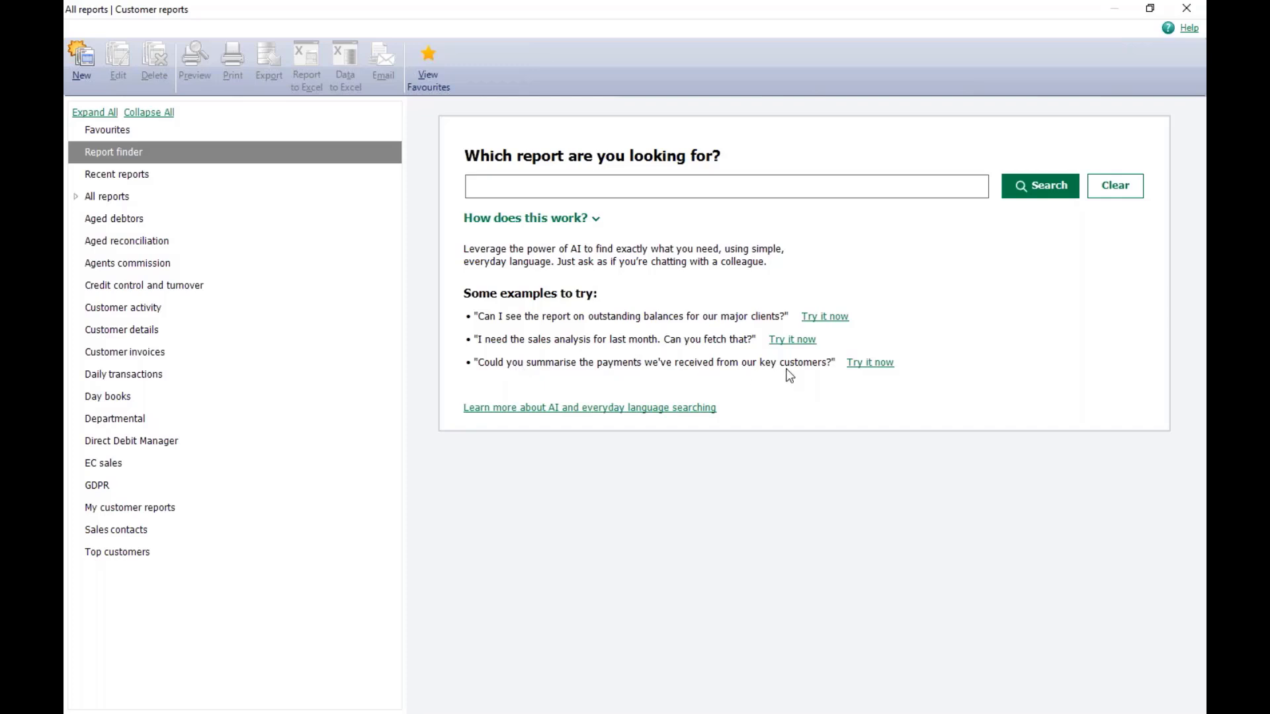
pyautogui.click(868, 364)
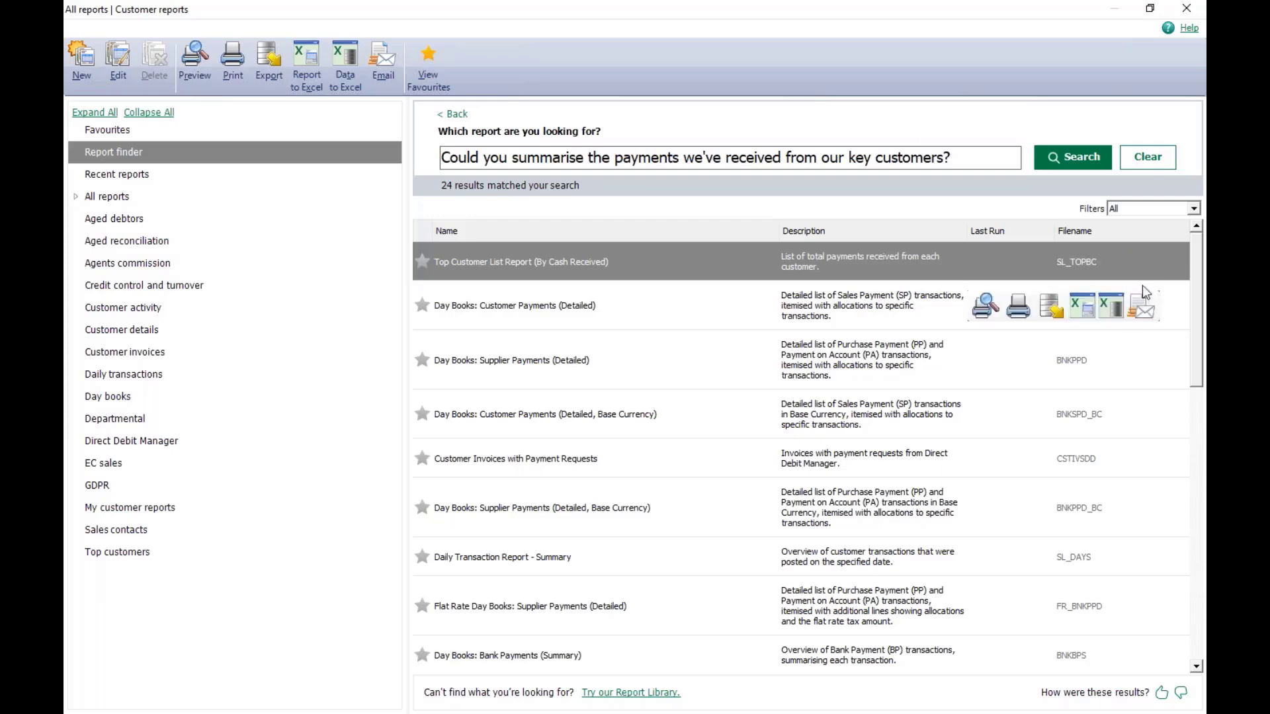
pyautogui.moveTo(1198, 276); pyautogui.dragTo(1202, 573)
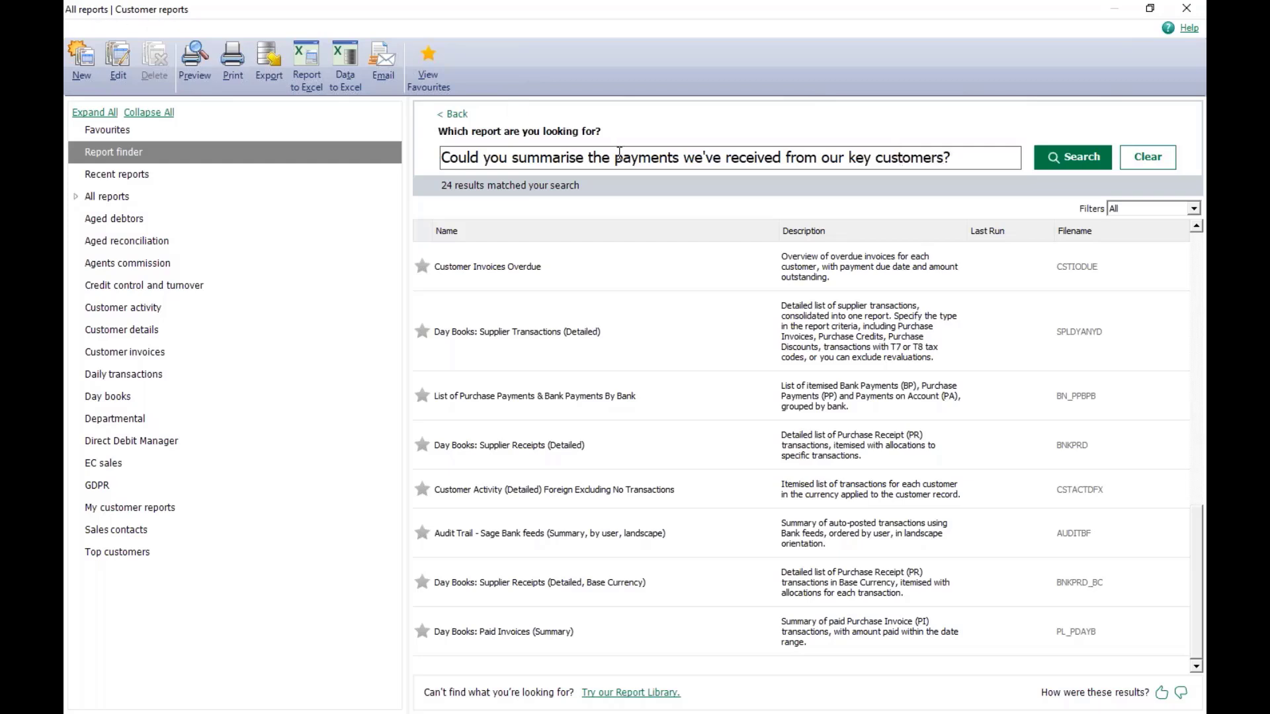
# Replace the query with "can i see my P&L by department" and search the reports for it
pyautogui.click(964, 158)
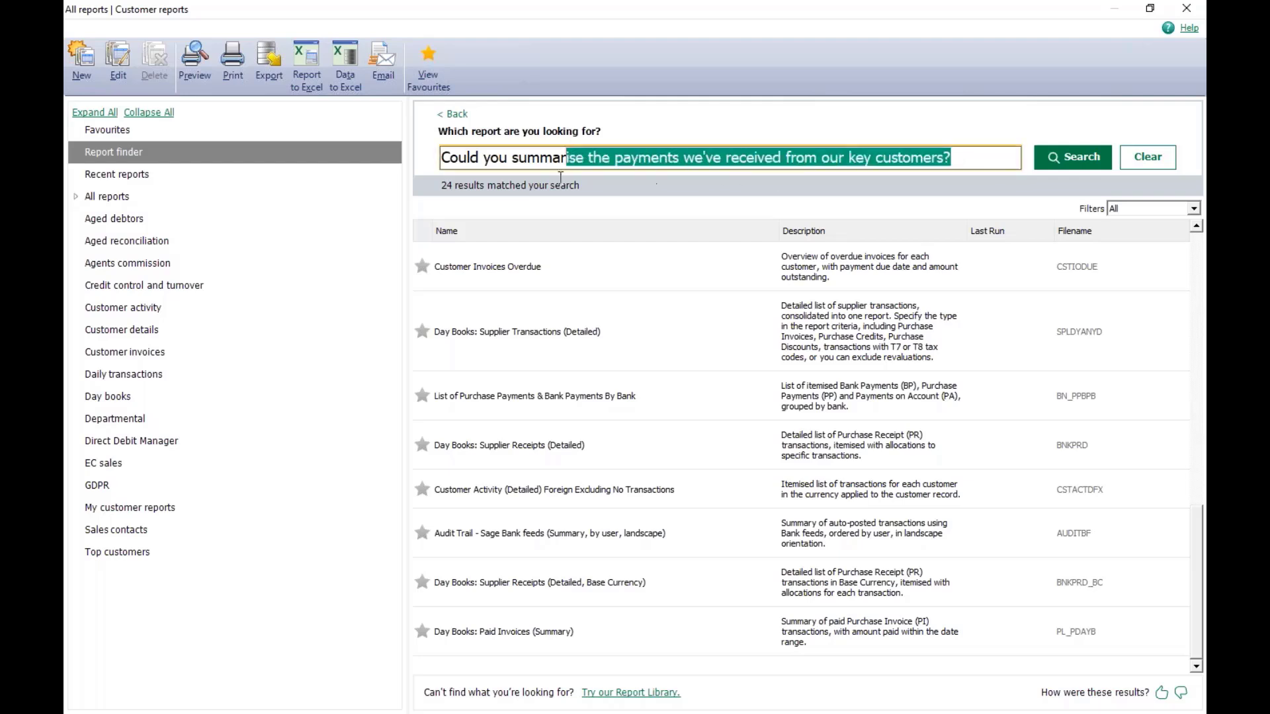
pyautogui.press('BackSpace')
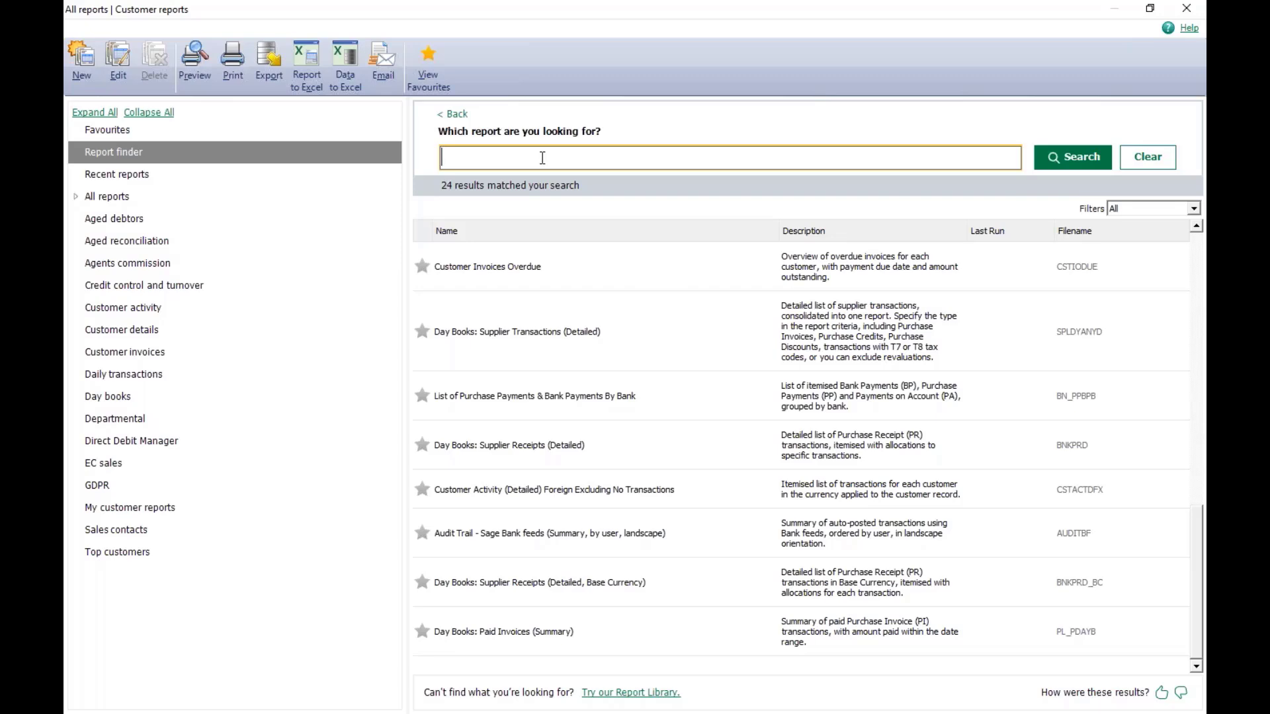
pyautogui.write('can i see my P&L')
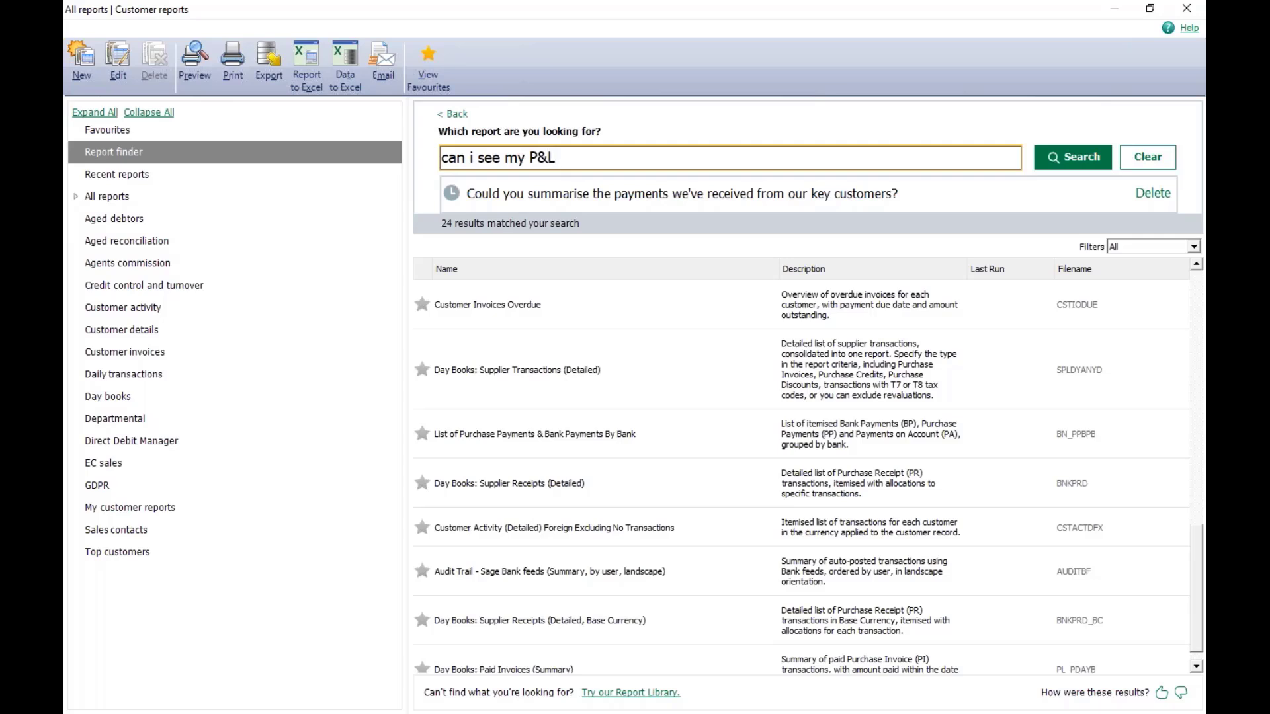
pyautogui.write(' by department')
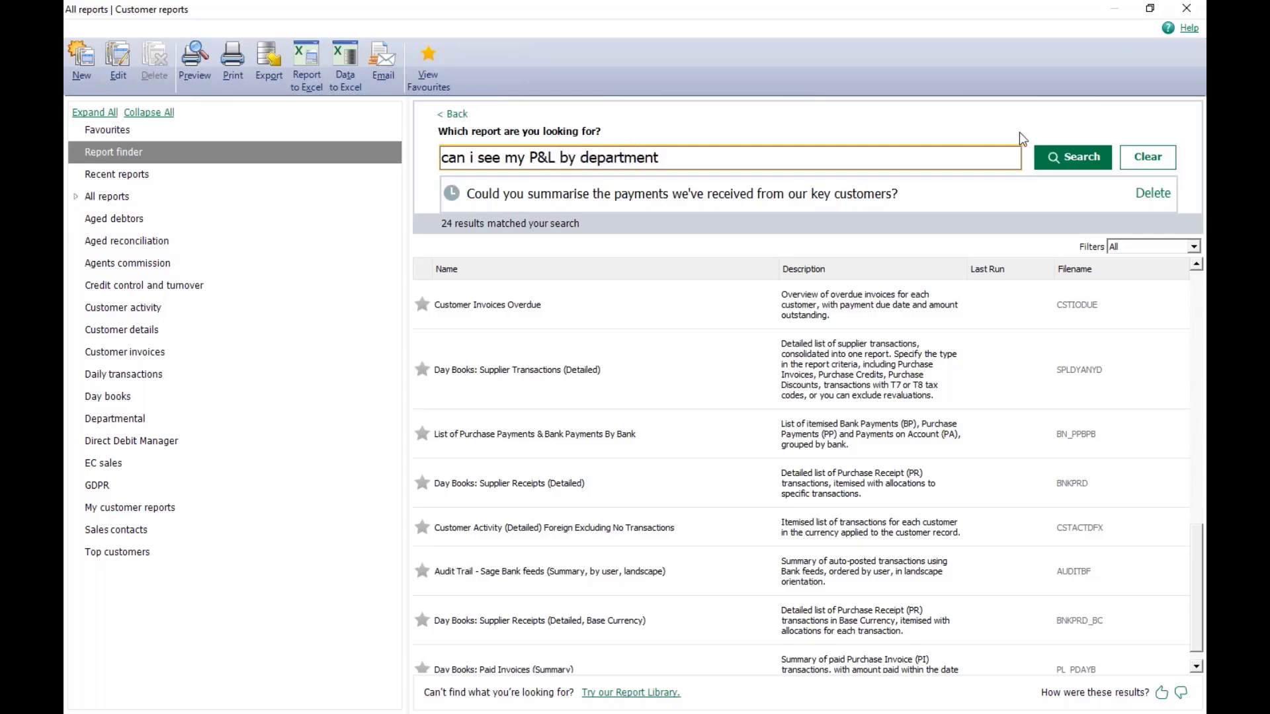
pyautogui.click(1047, 156)
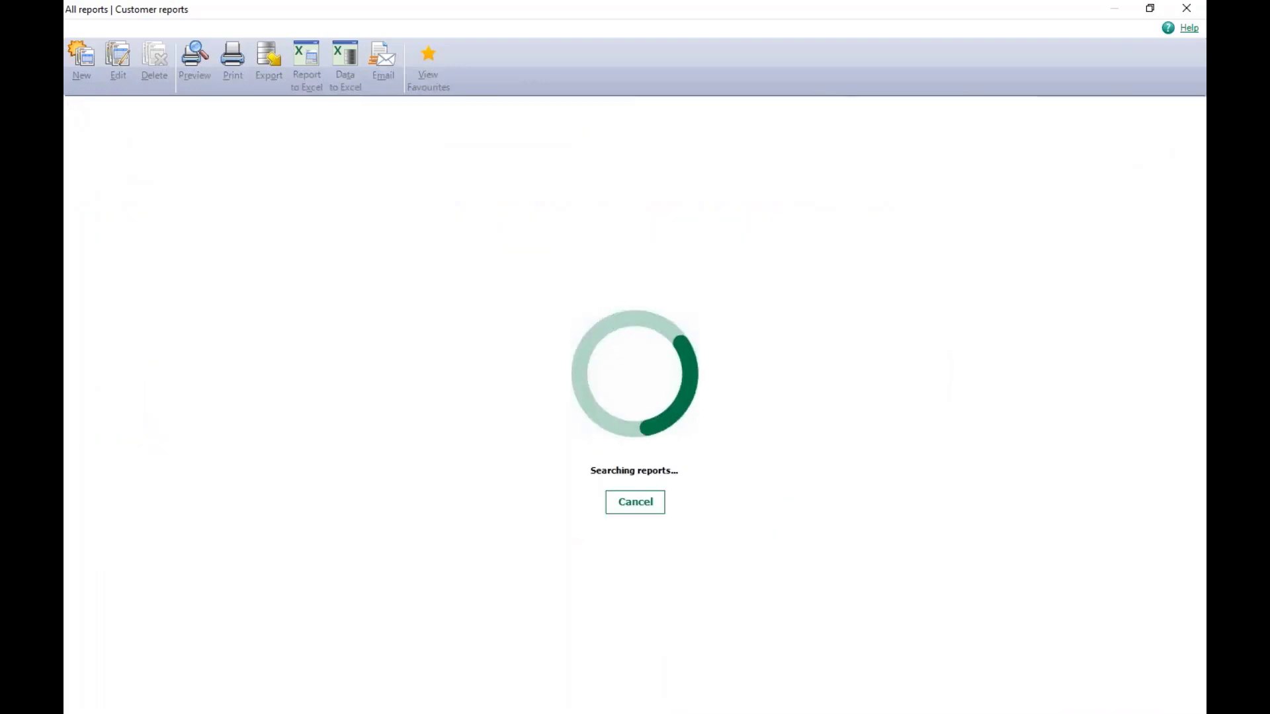
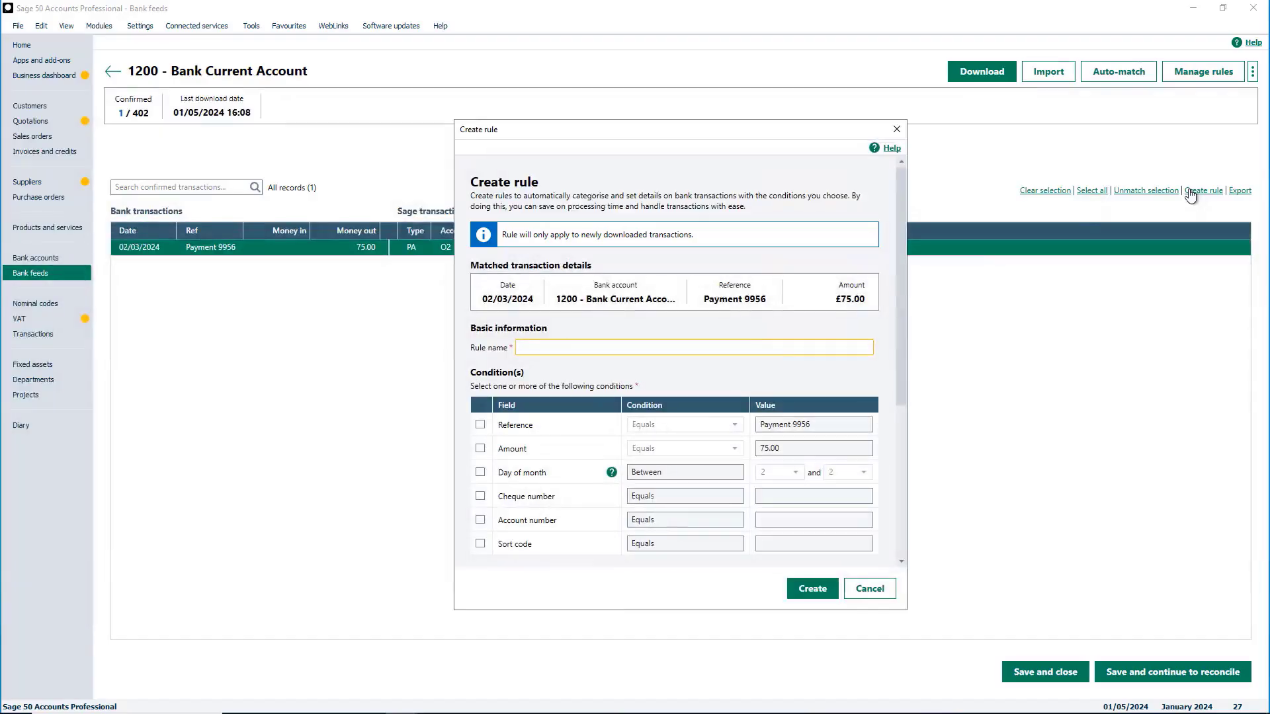
# Name the new bank rule "Phone bill" and enable its Amount condition as Equals 75.00
pyautogui.write('Phone bill')
pyautogui.click(480, 448)
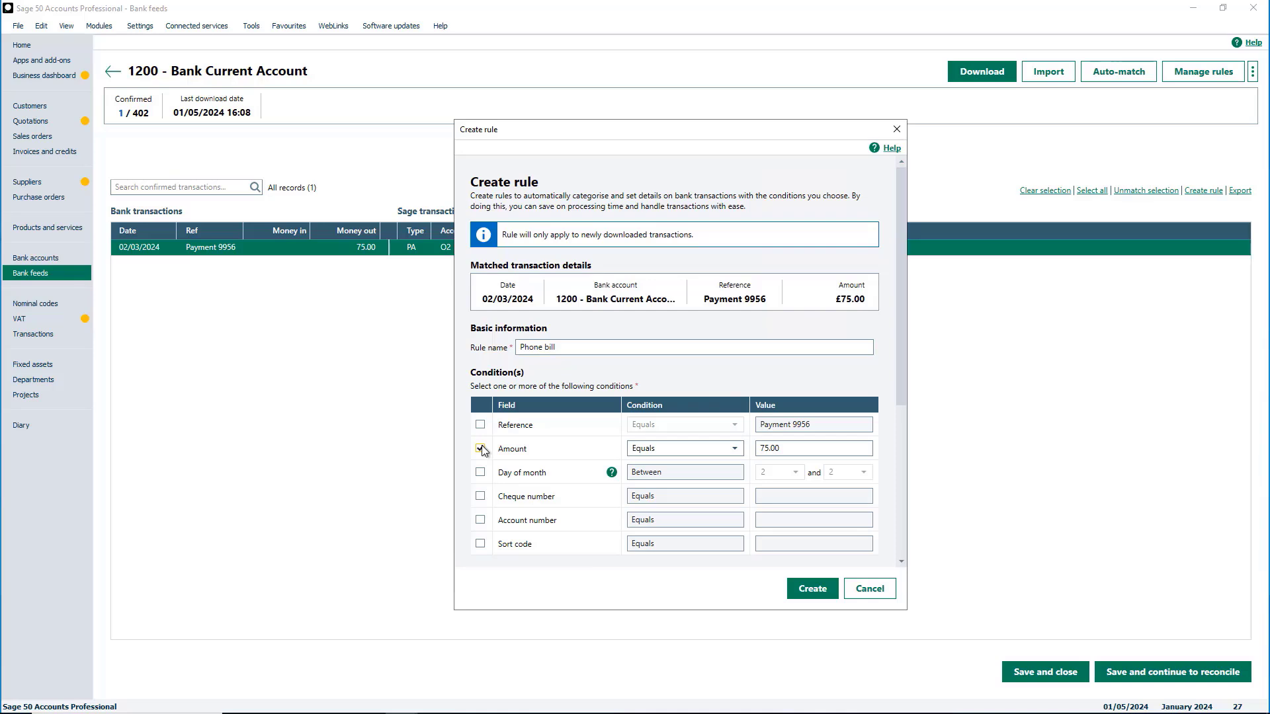
pyautogui.click(734, 450)
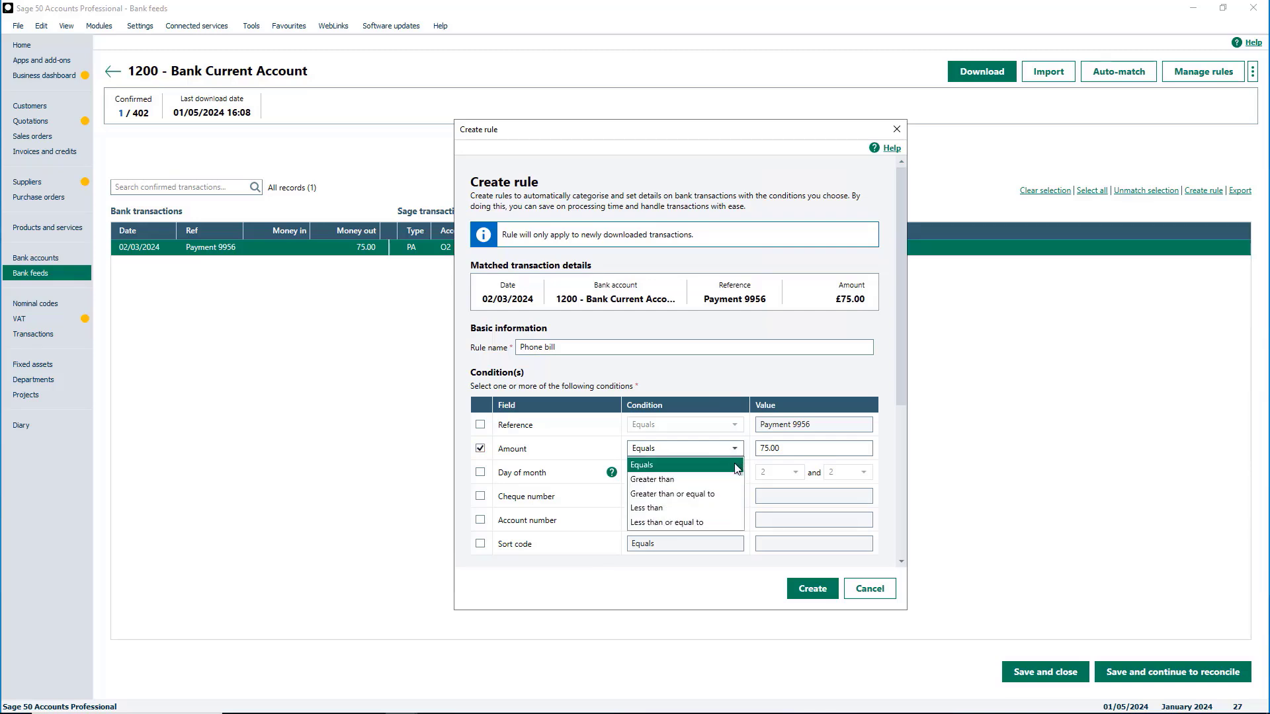
pyautogui.click(737, 467)
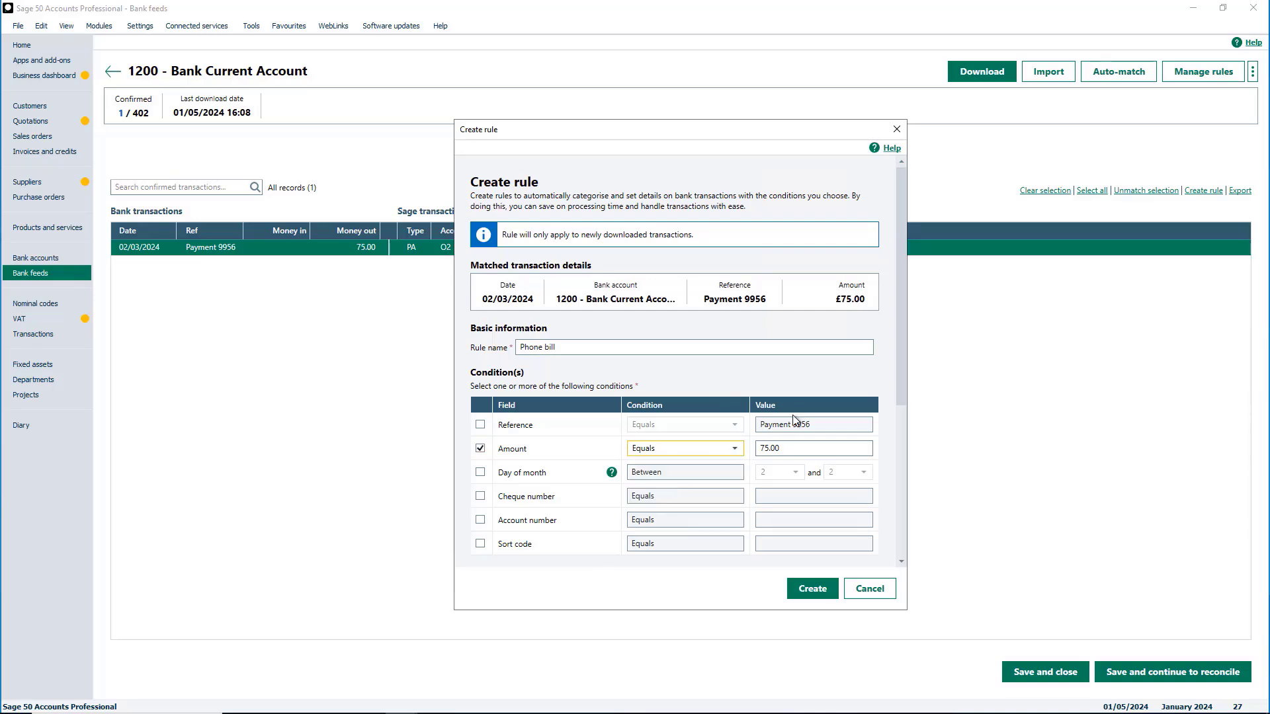
# Choose Supplier as the account type in the rule's transaction details and check the available suppliers
pyautogui.moveTo(903, 278); pyautogui.dragTo(892, 446)
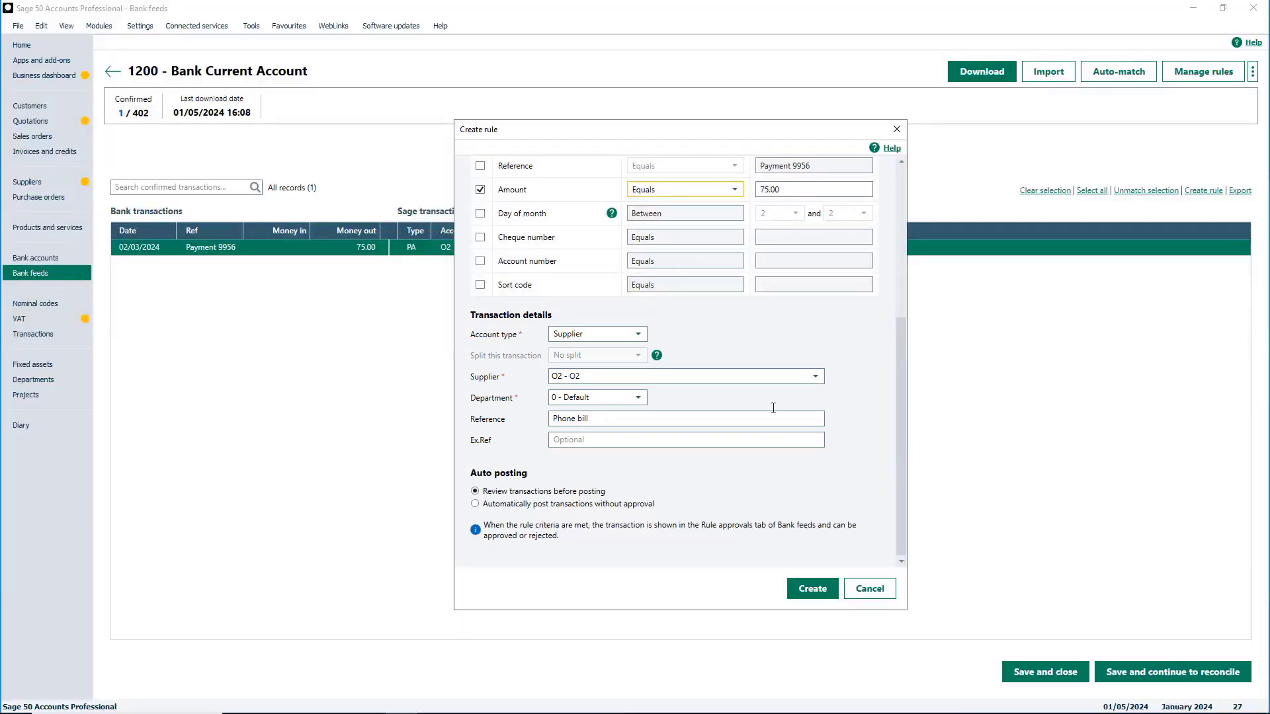
pyautogui.click(639, 334)
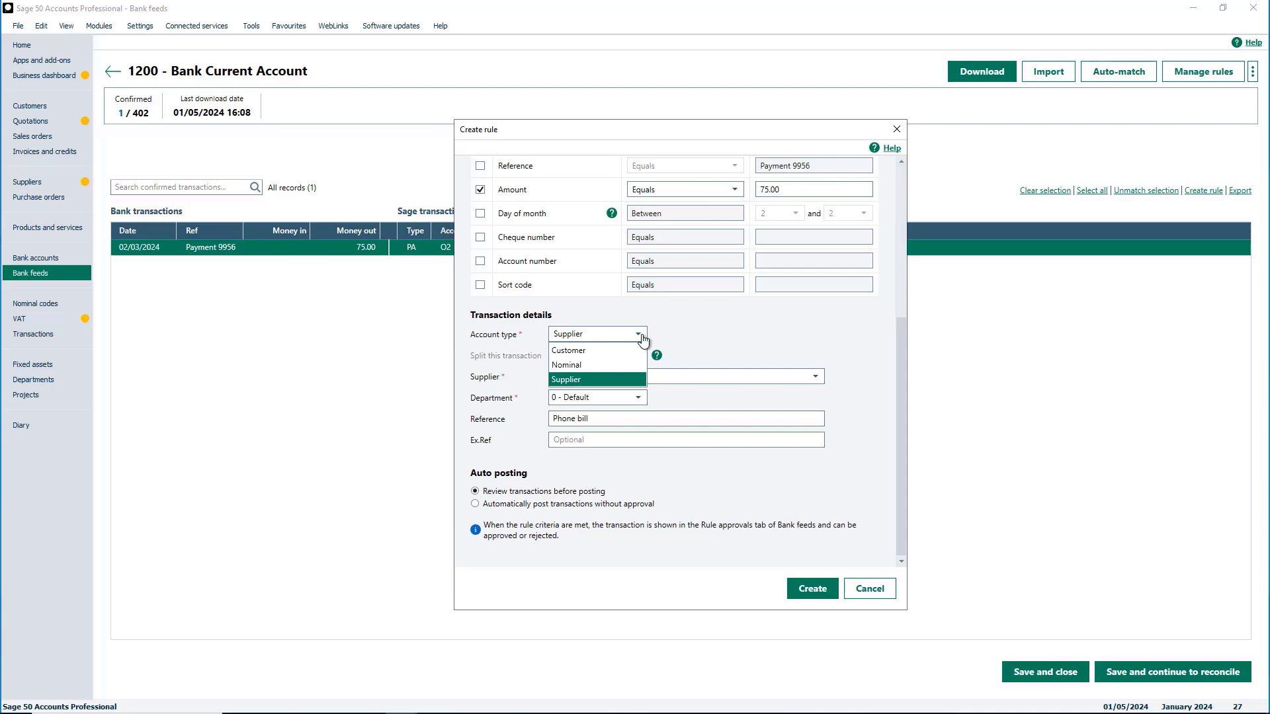
pyautogui.click(634, 380)
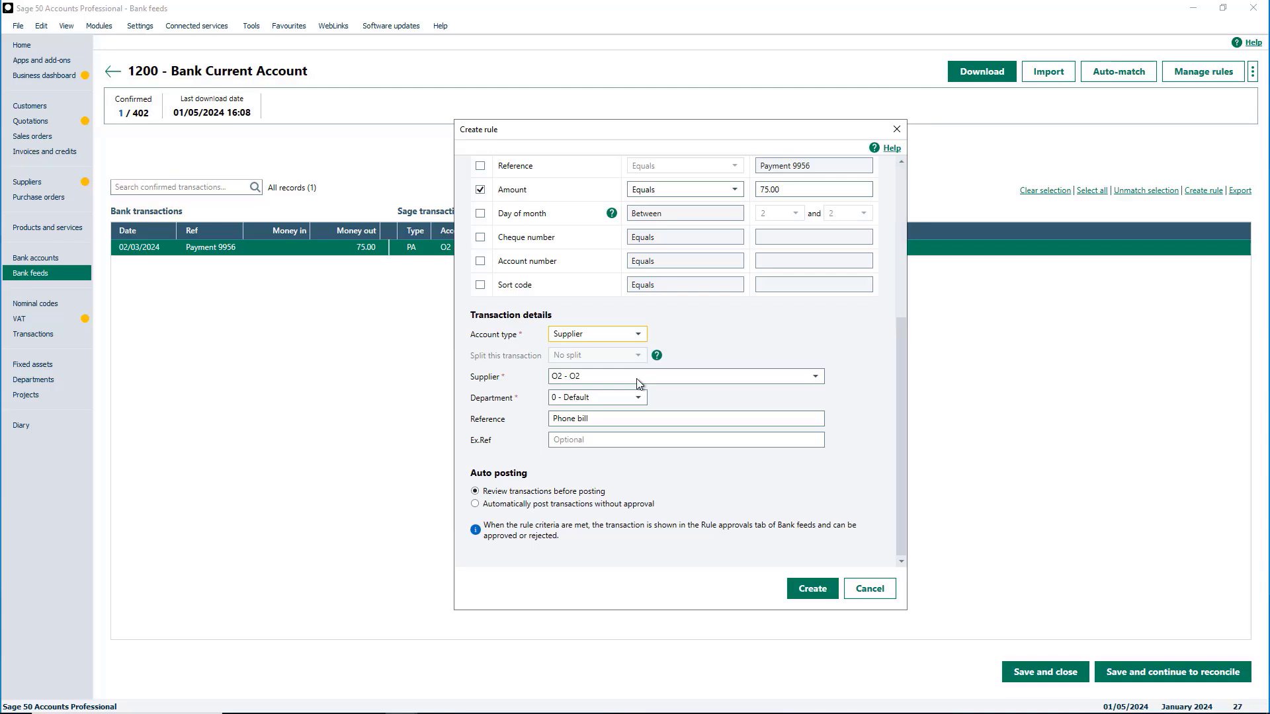
pyautogui.click(813, 377)
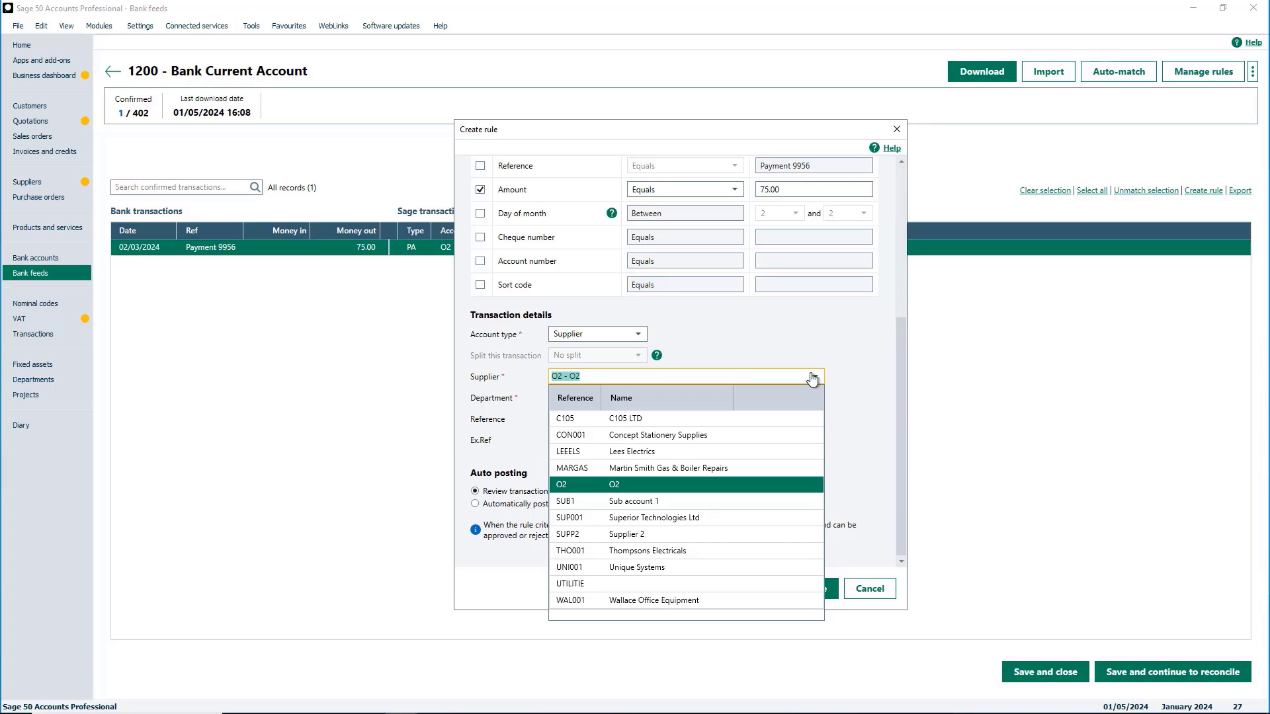
pyautogui.click(812, 378)
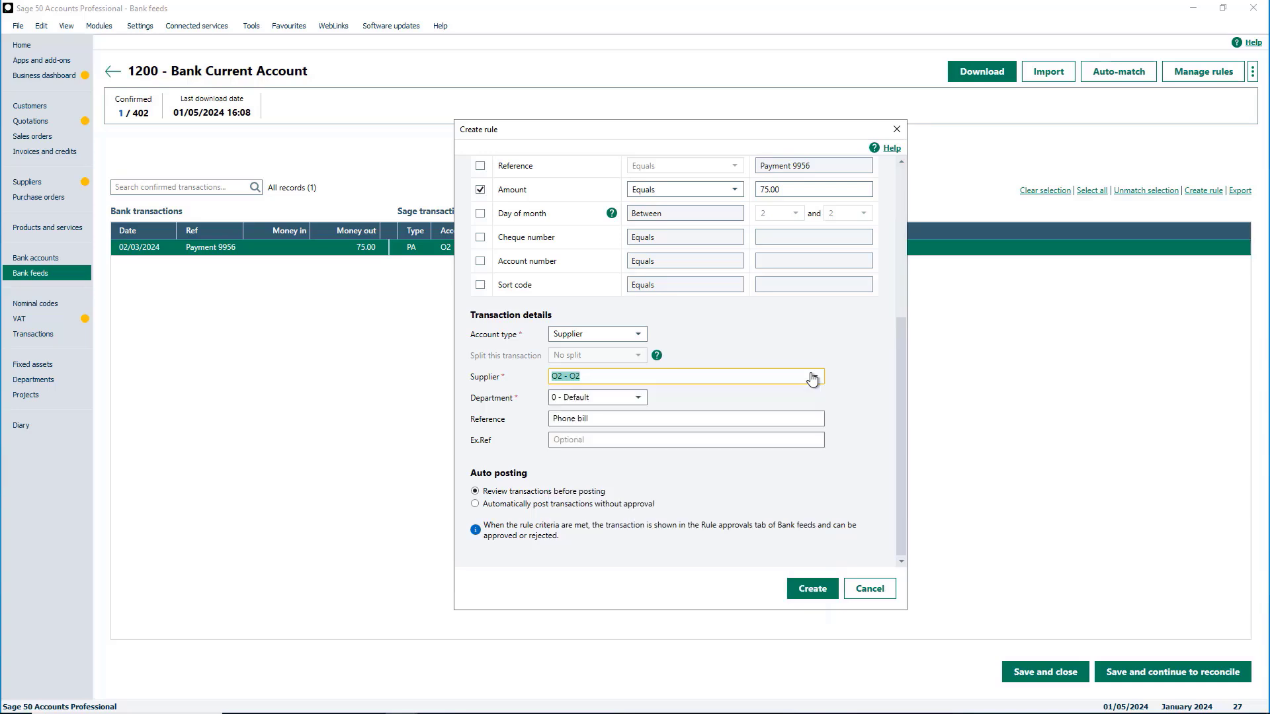
# Assign the rule to department 4 - Admin and create it
pyautogui.click(636, 397)
pyautogui.click(616, 506)
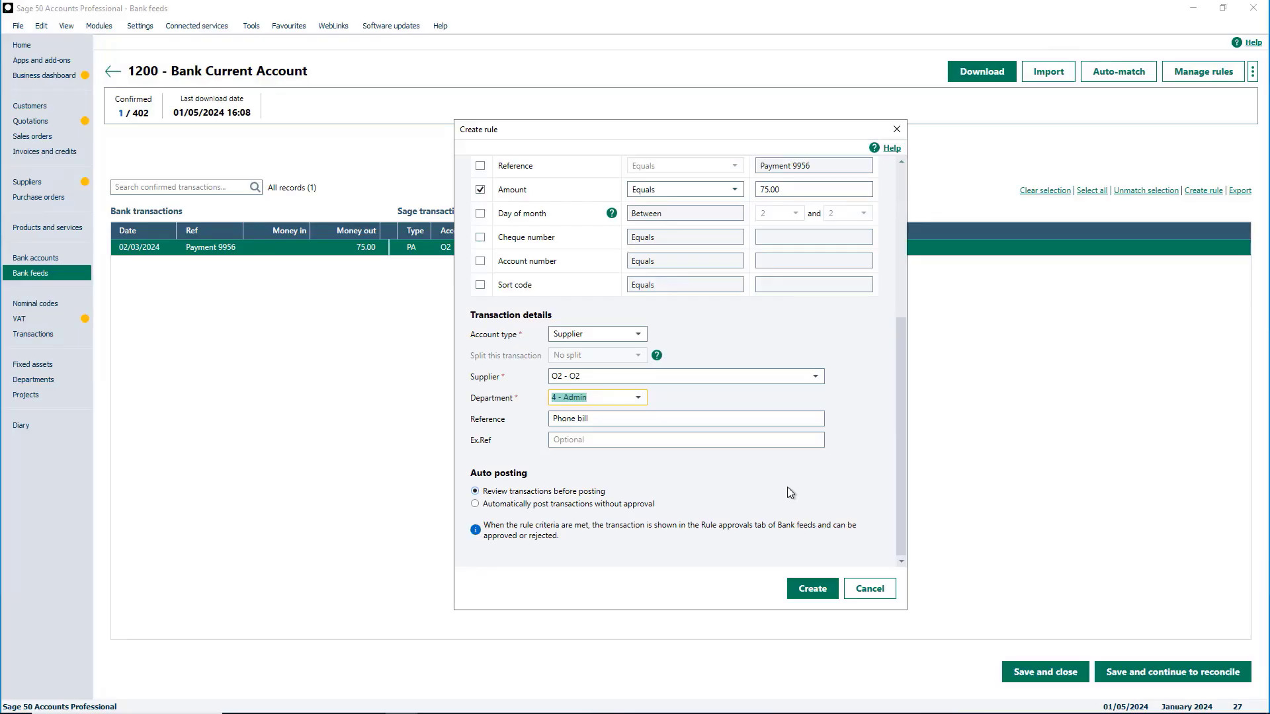
pyautogui.click(791, 588)
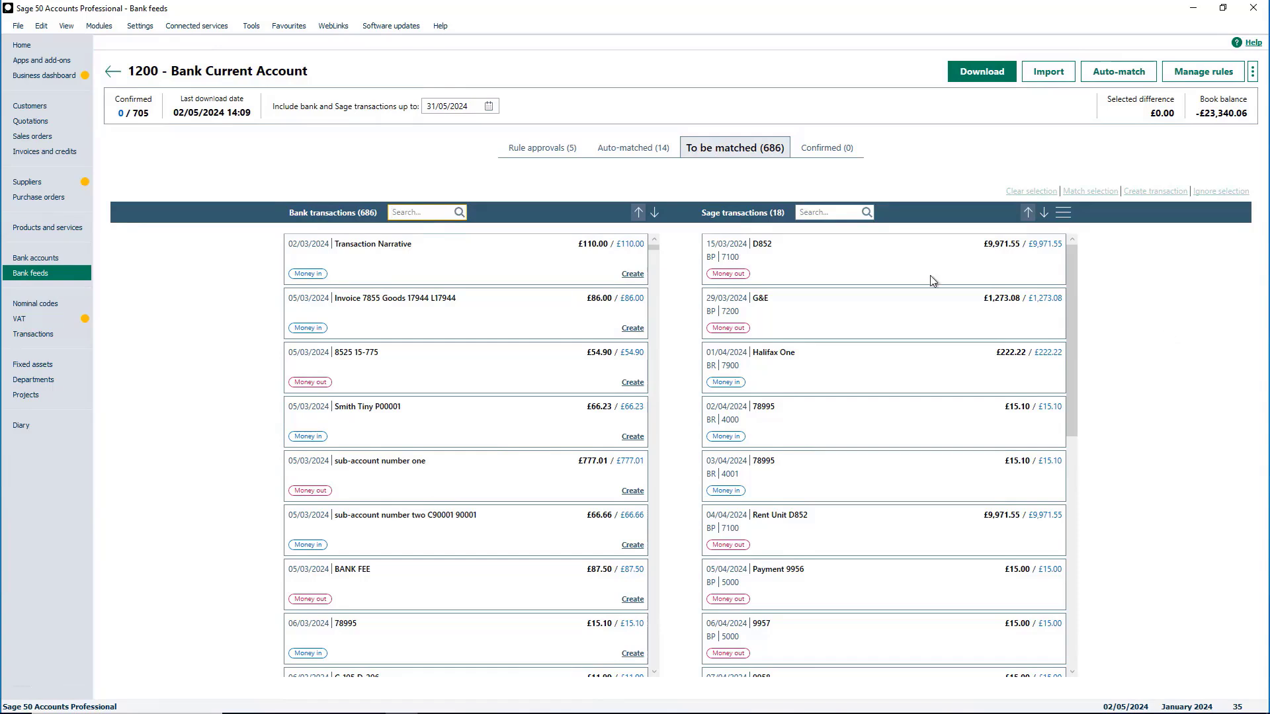
# Open the split transactions of the £1,273.08 payment awaiting rule approval and approve them all
pyautogui.click(546, 151)
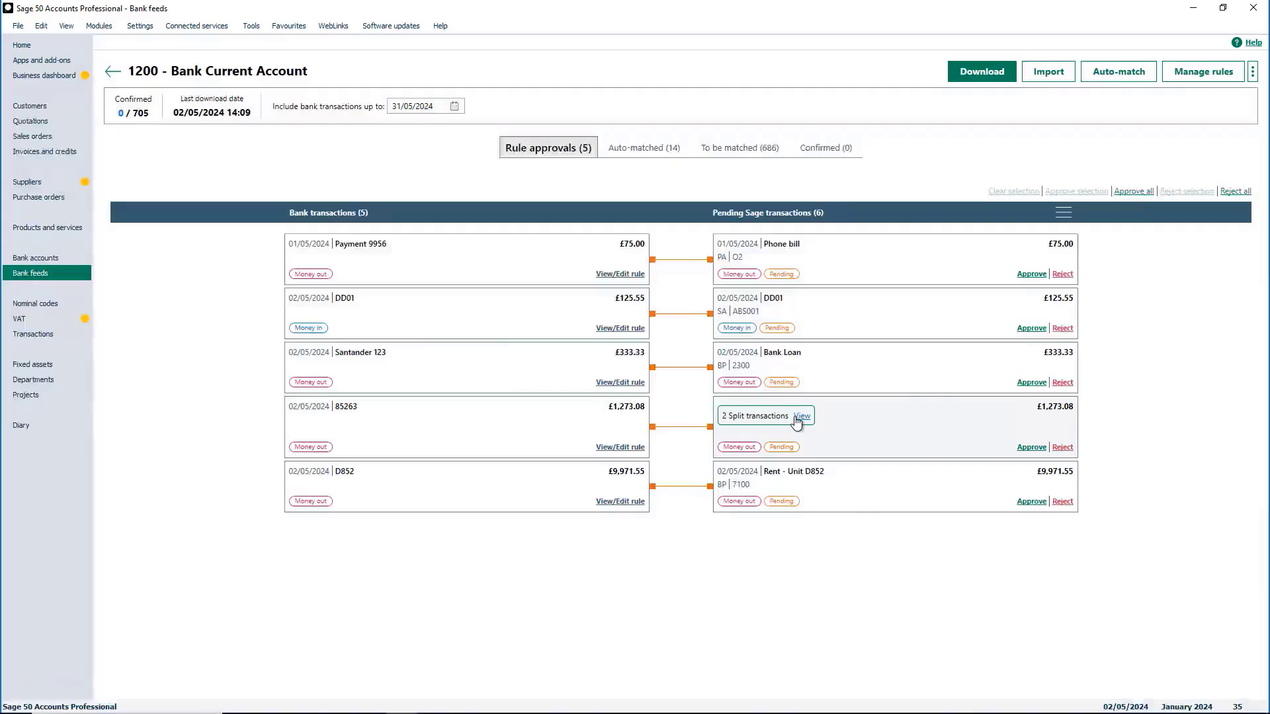
pyautogui.click(800, 417)
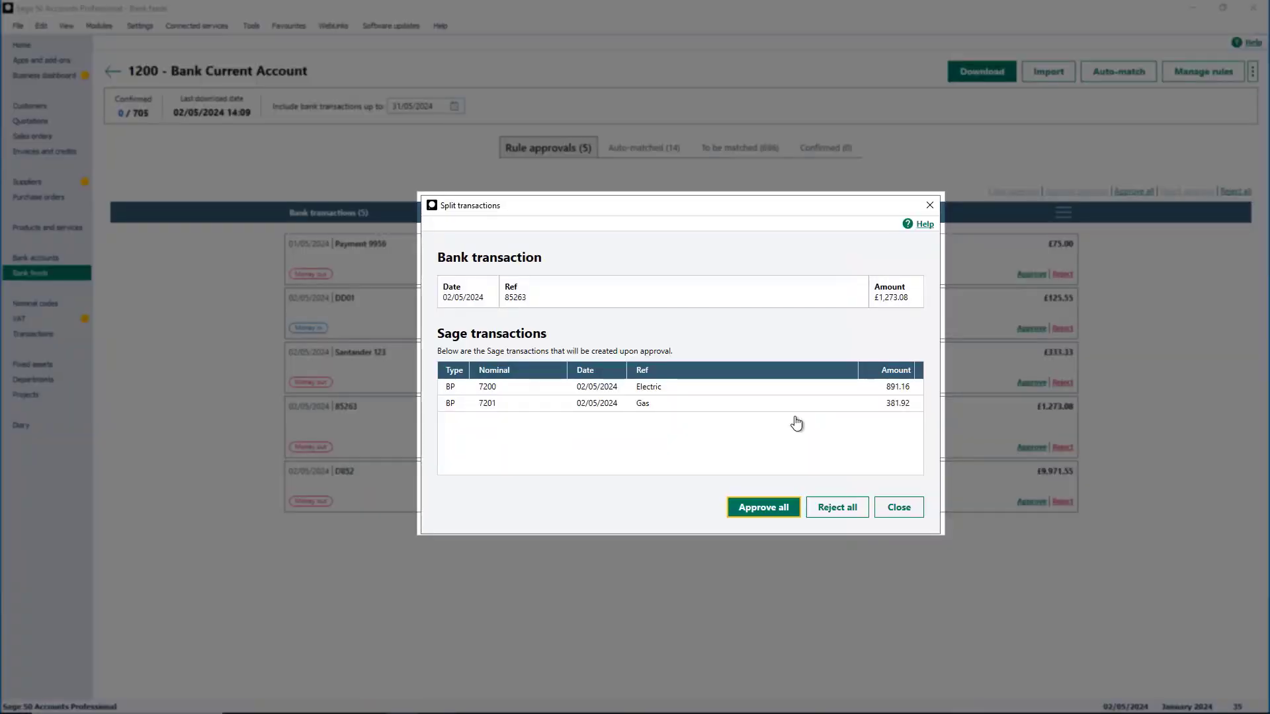
pyautogui.click(764, 507)
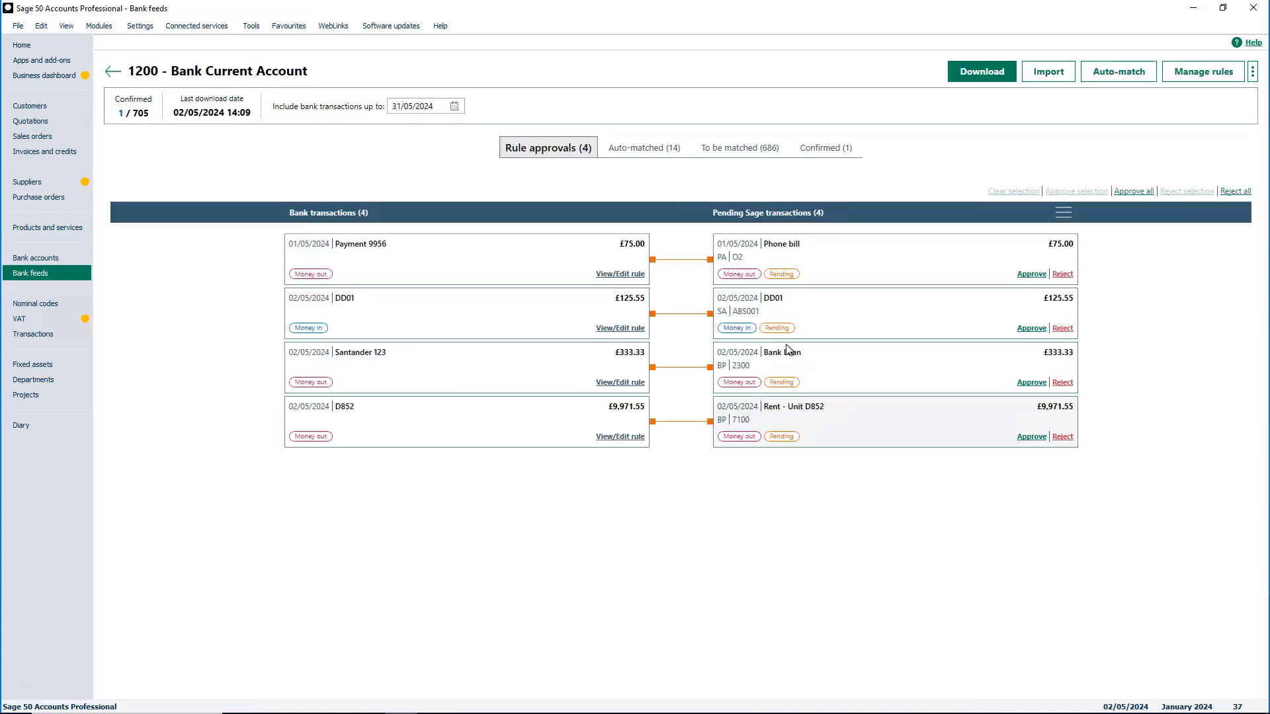
# Unmatch the confirmed £1,273.08 Electric and Gas transaction and show the transactions still needing a match
pyautogui.click(824, 151)
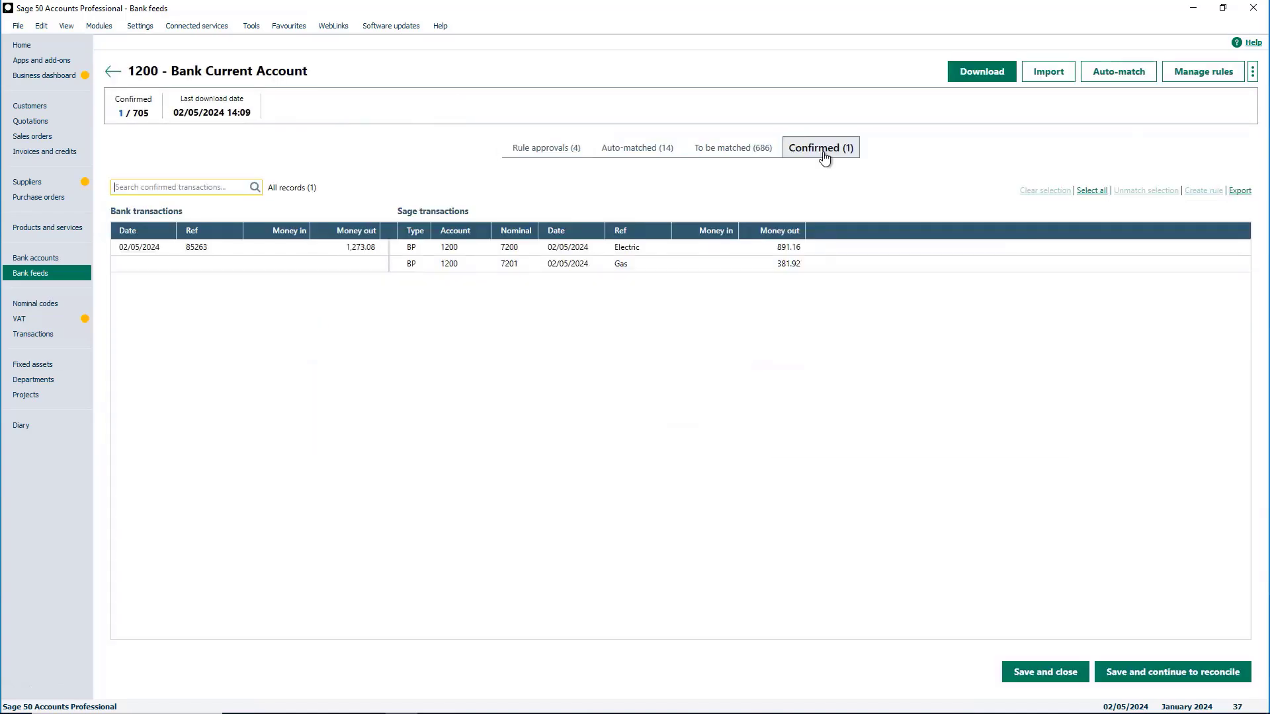
pyautogui.click(669, 260)
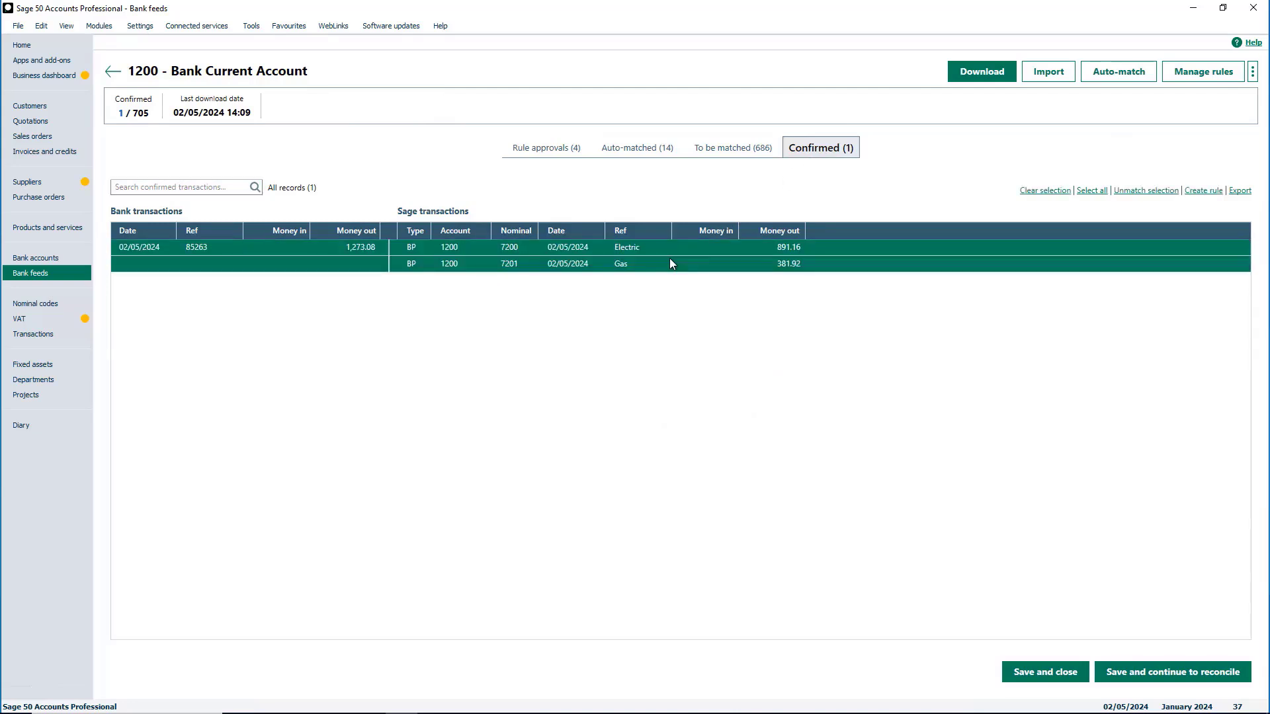
pyautogui.click(1151, 191)
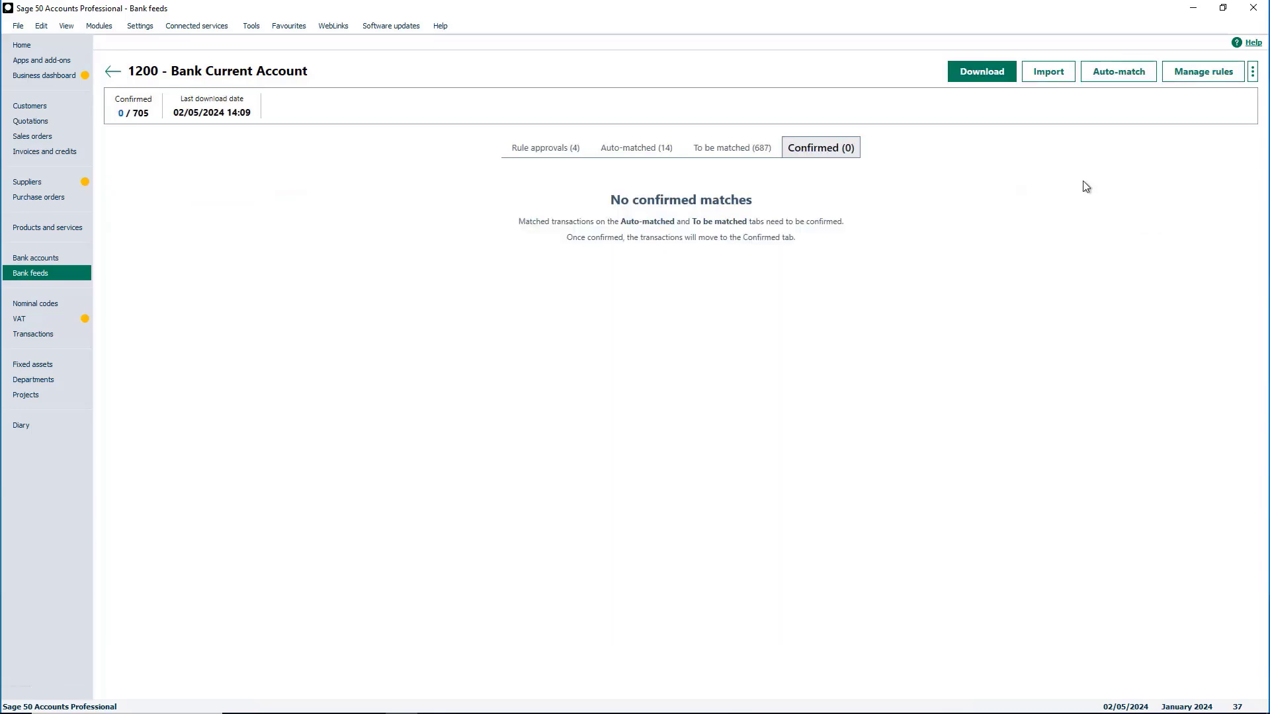
pyautogui.click(744, 149)
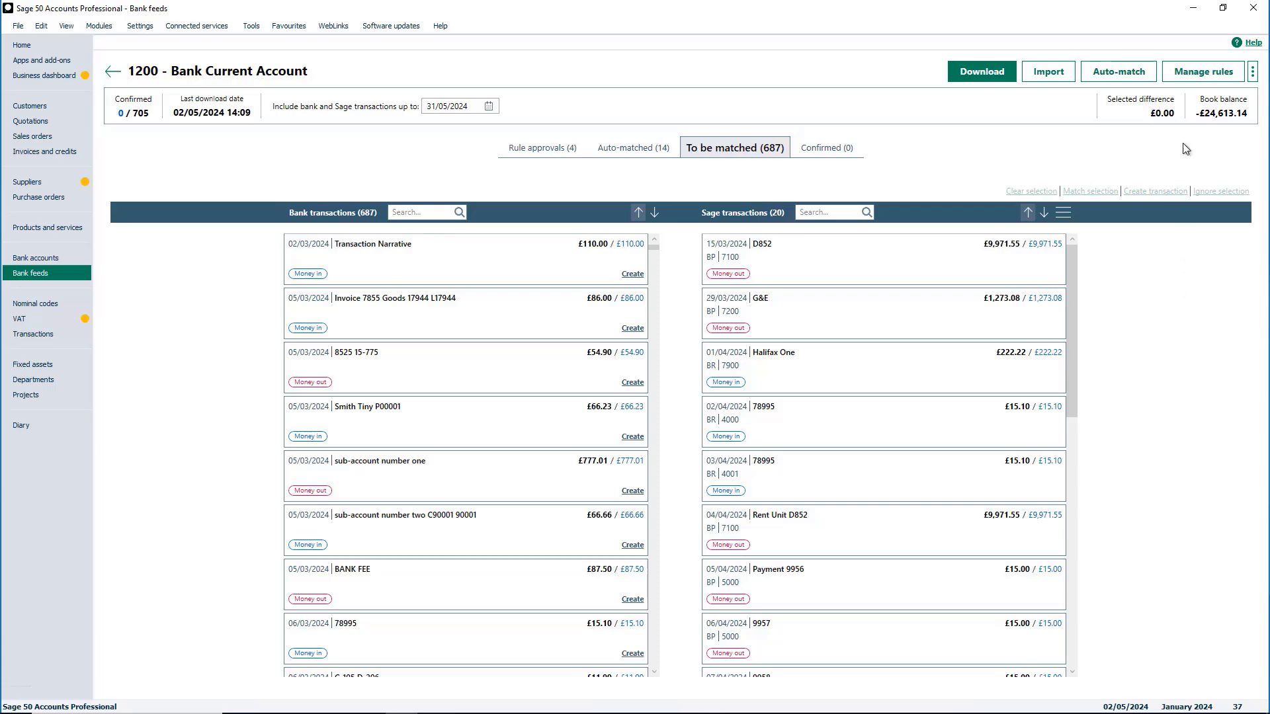
# Open the rules for 1200 - Bank Current Account and turn on auto posting for the ABS Garages DD rule
pyautogui.click(1183, 77)
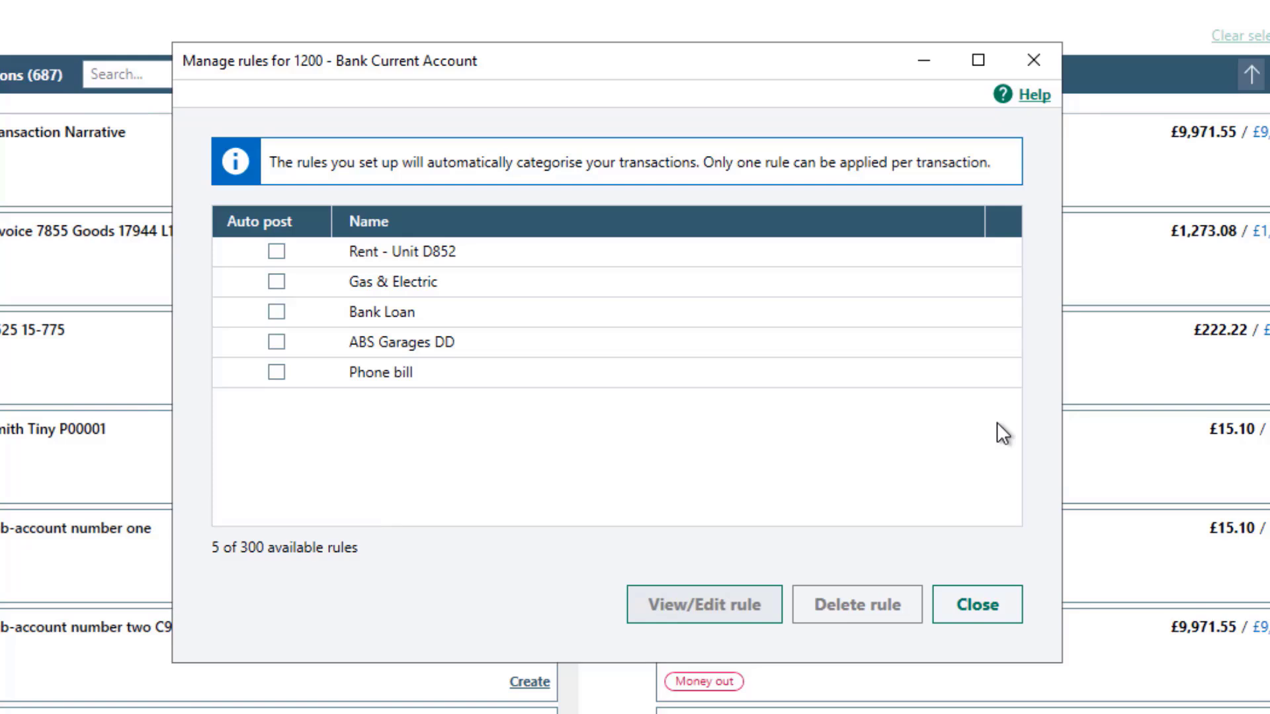
pyautogui.click(740, 349)
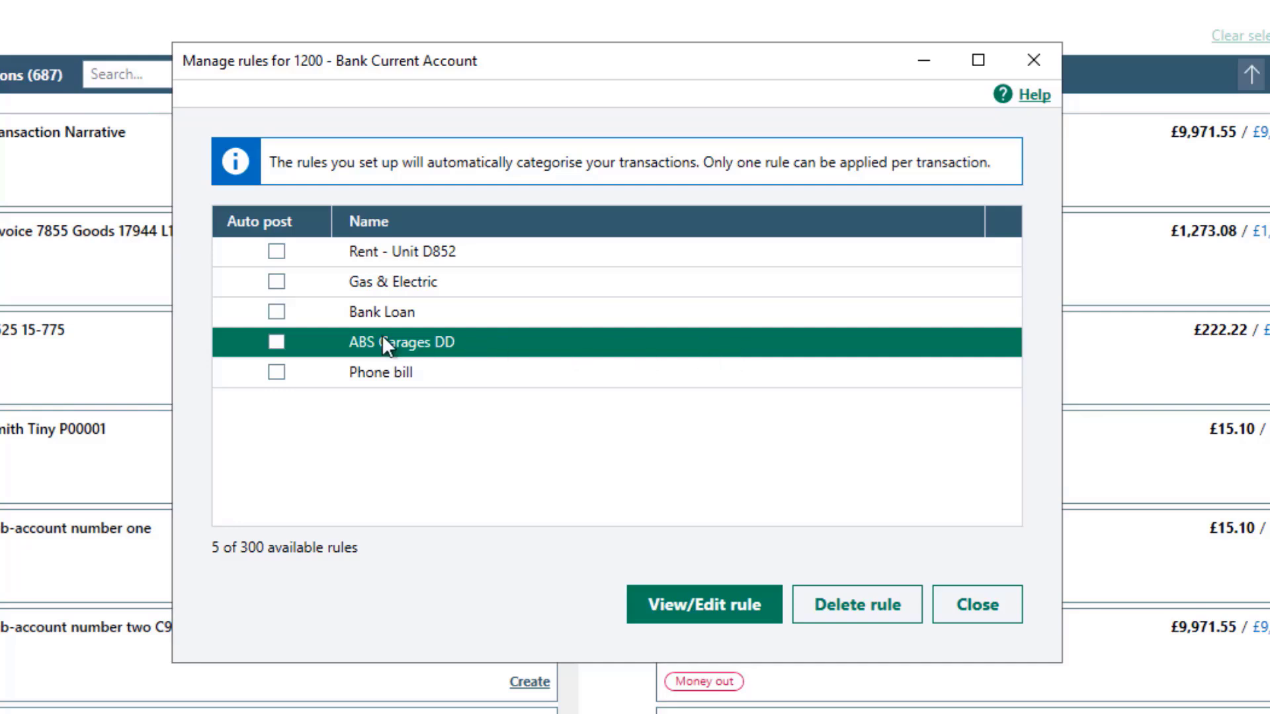
pyautogui.click(271, 341)
# Open the Bank Loan rule for editing and save it
pyautogui.click(510, 312)
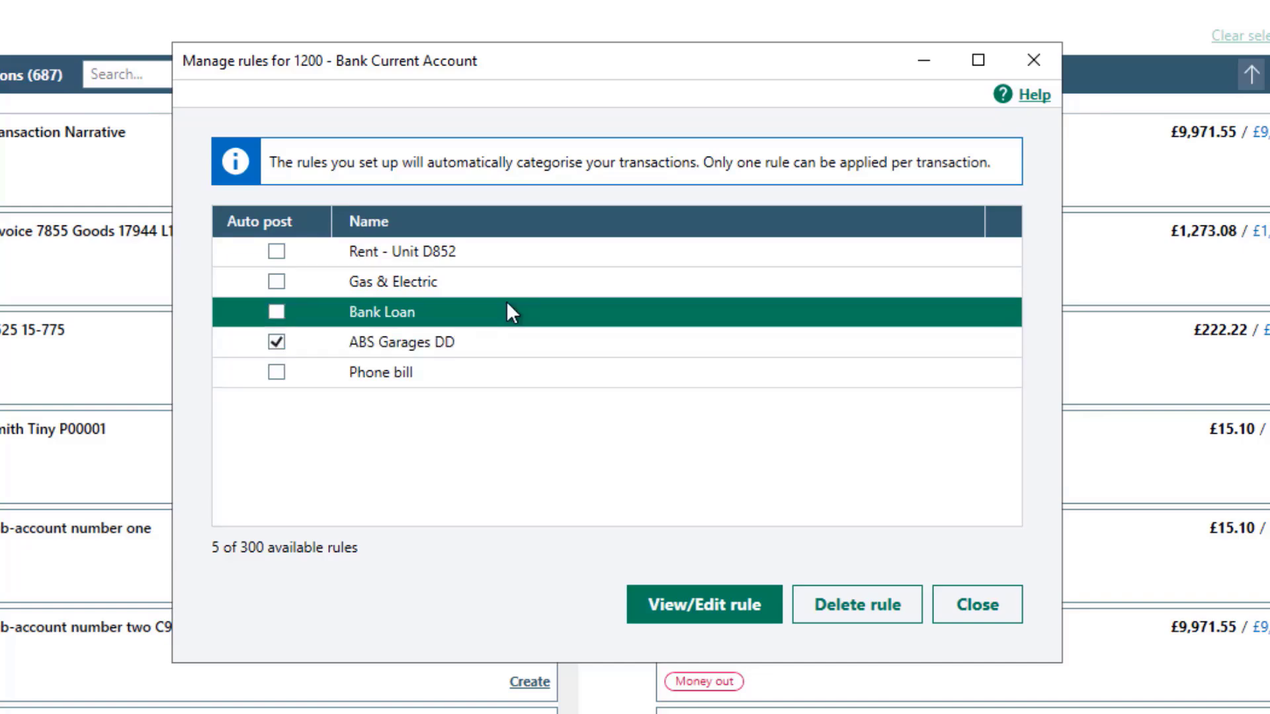
pyautogui.click(707, 605)
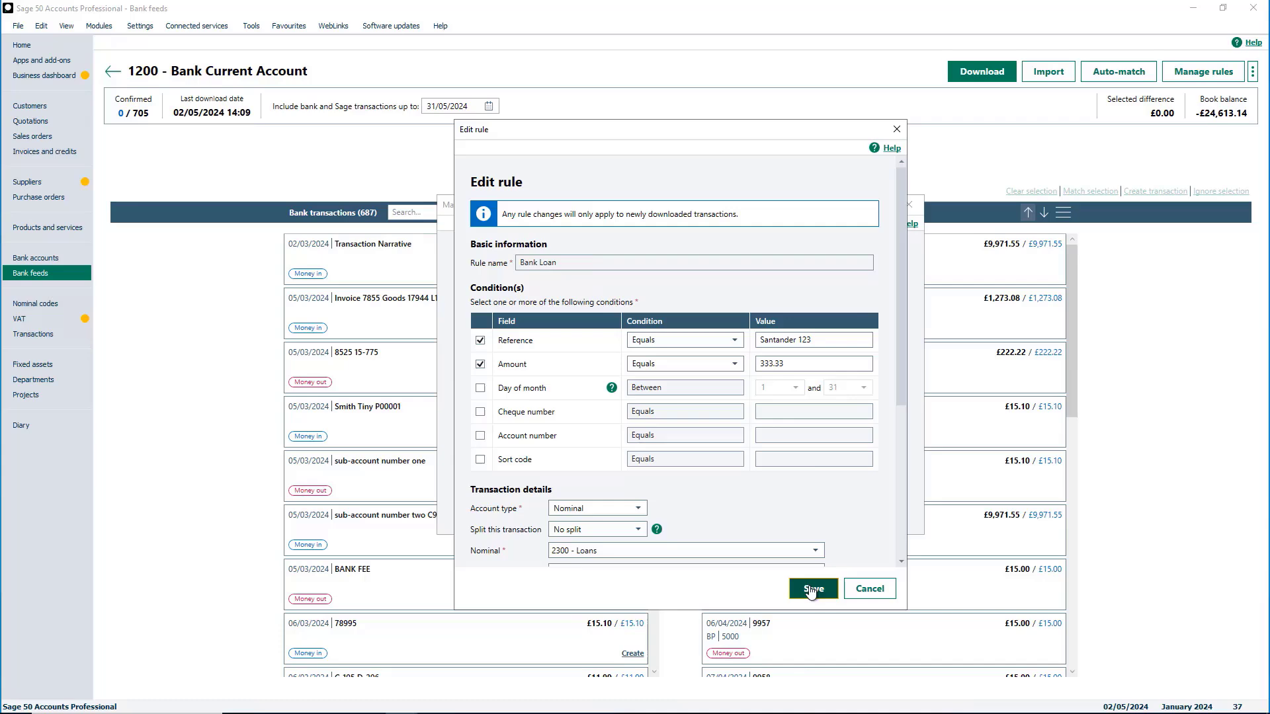
pyautogui.click(812, 588)
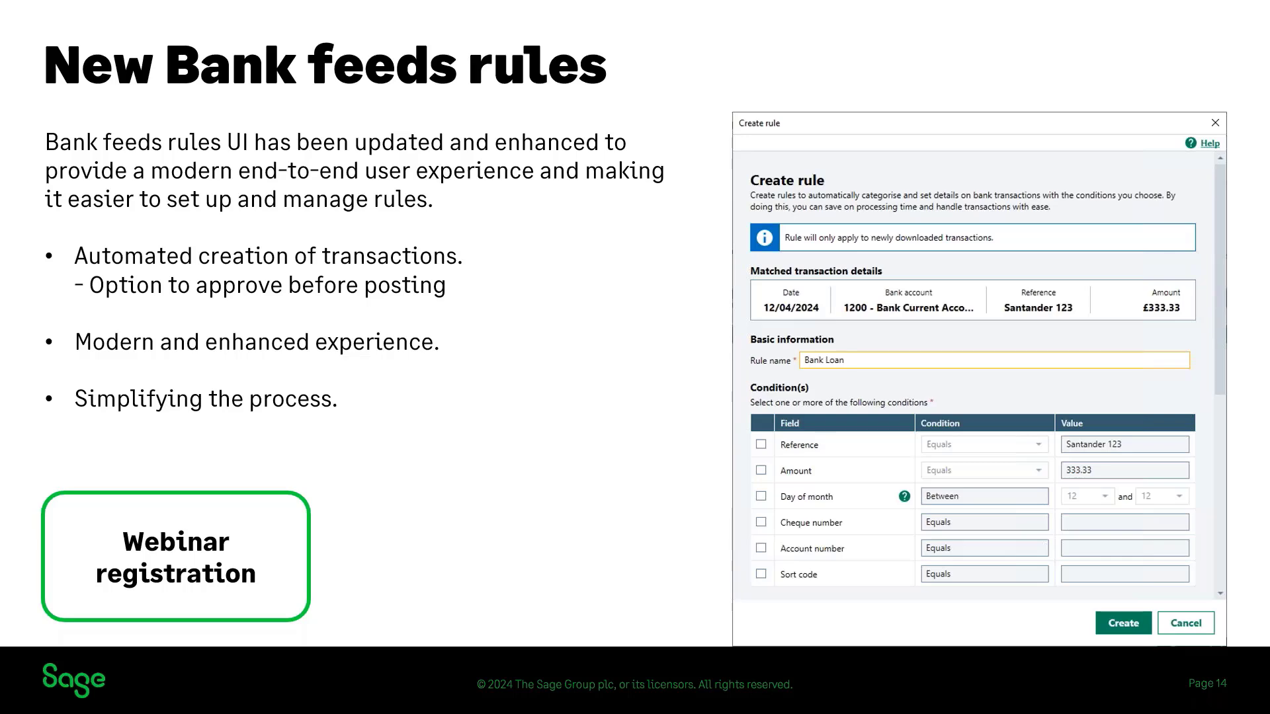
pyautogui.press('Right')
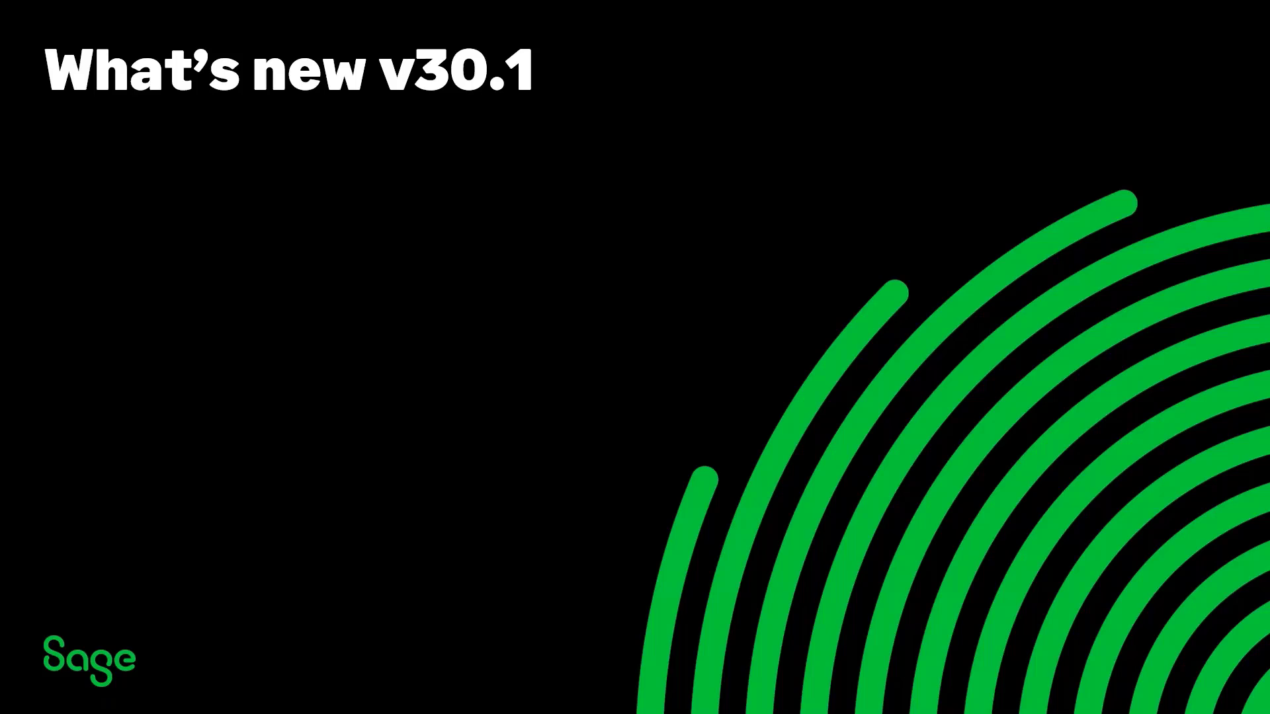
pyautogui.press('Right')
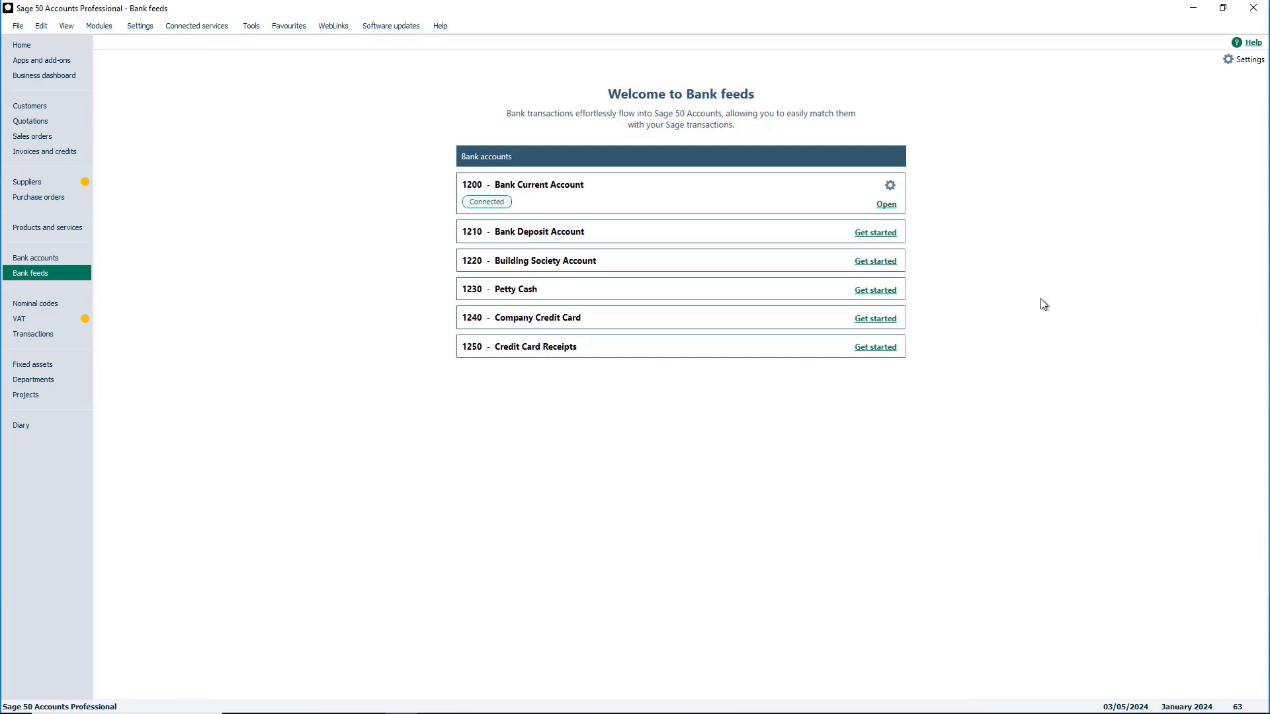
# Start a manual bank statement import for 1210 - Bank Deposit Account and continue to the file upload
pyautogui.click(874, 234)
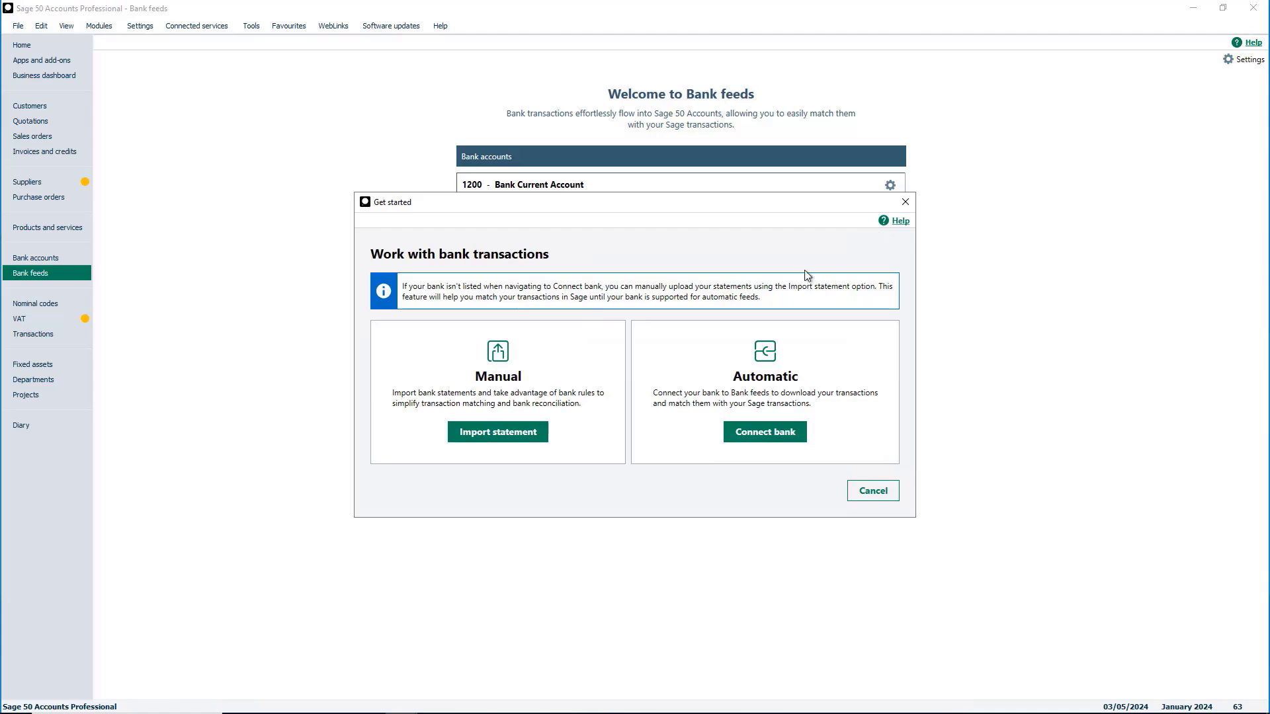
pyautogui.click(457, 436)
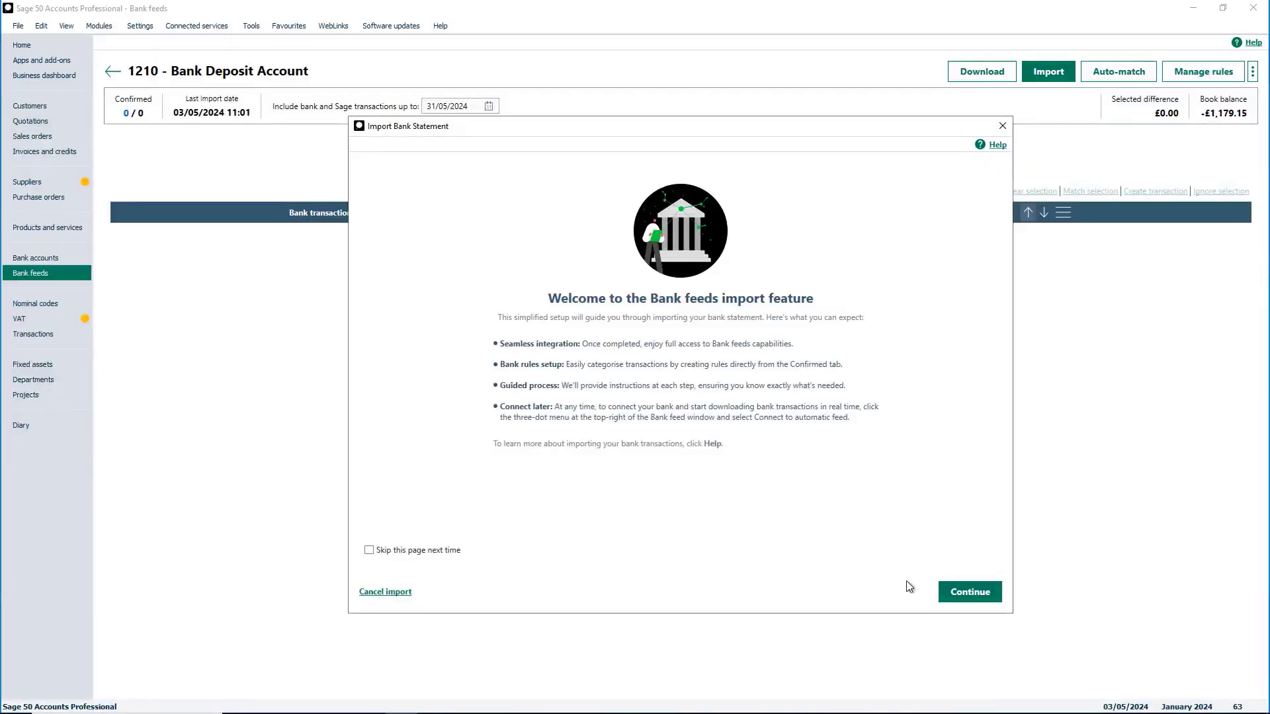
pyautogui.click(990, 599)
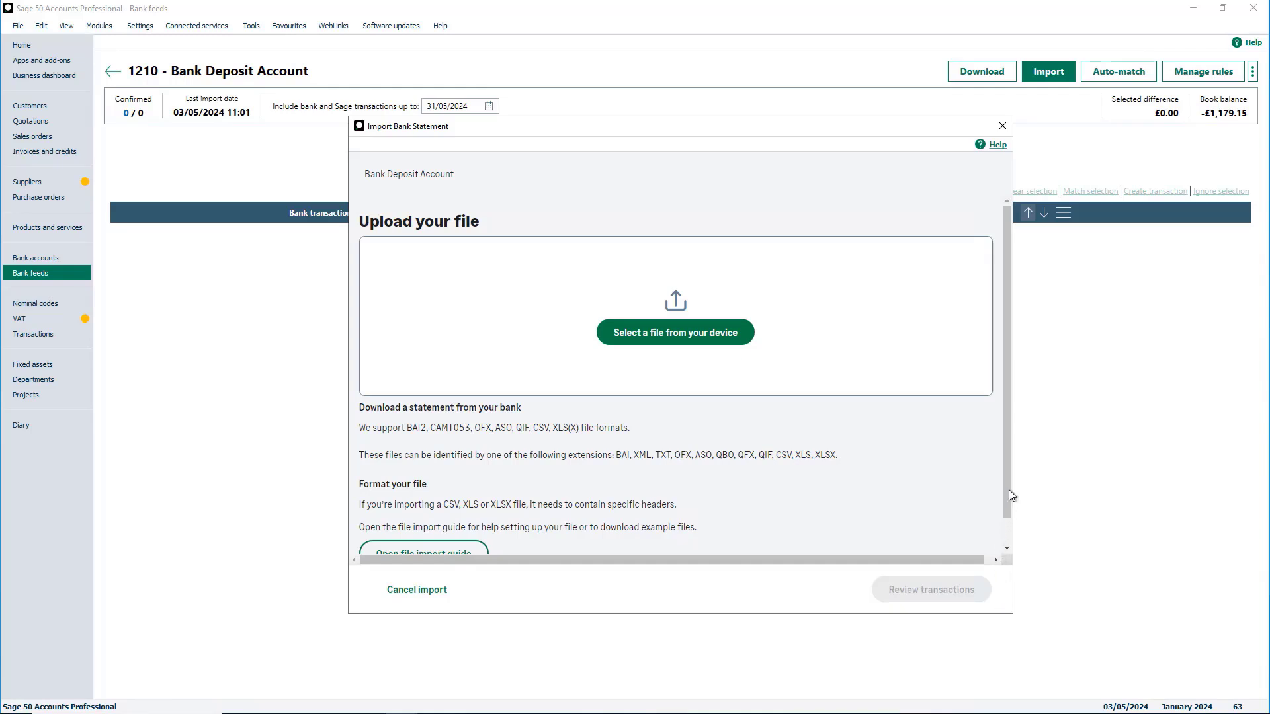
# Upload Bank Statement April 2024 .csv from the desktop and proceed to reviewing its transactions
pyautogui.moveTo(1005, 419); pyautogui.dragTo(1002, 432)
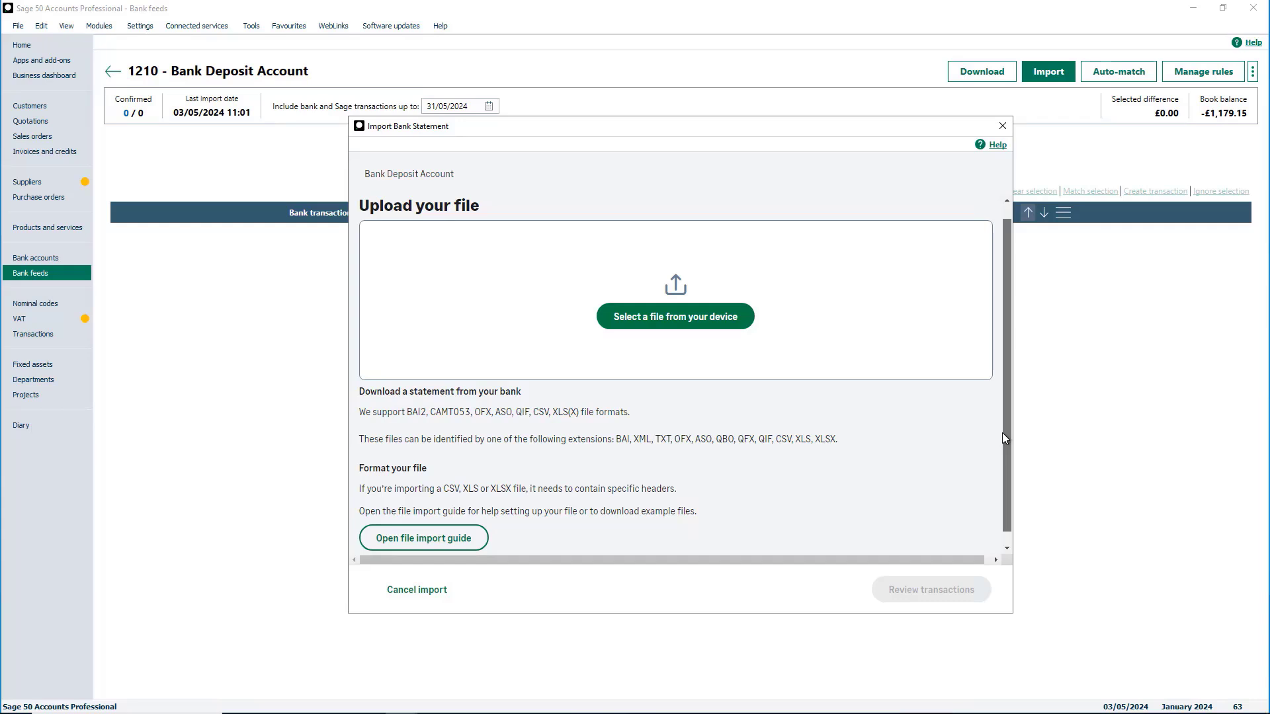
pyautogui.click(728, 319)
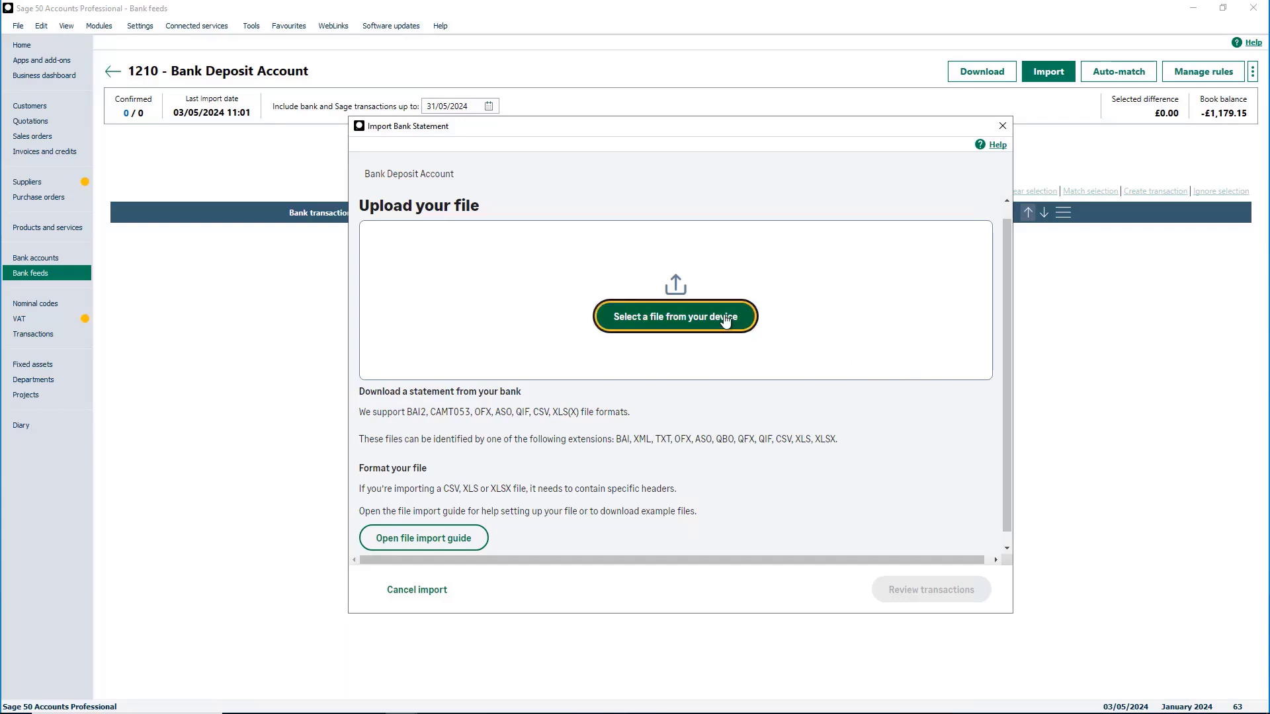
pyautogui.click(590, 242)
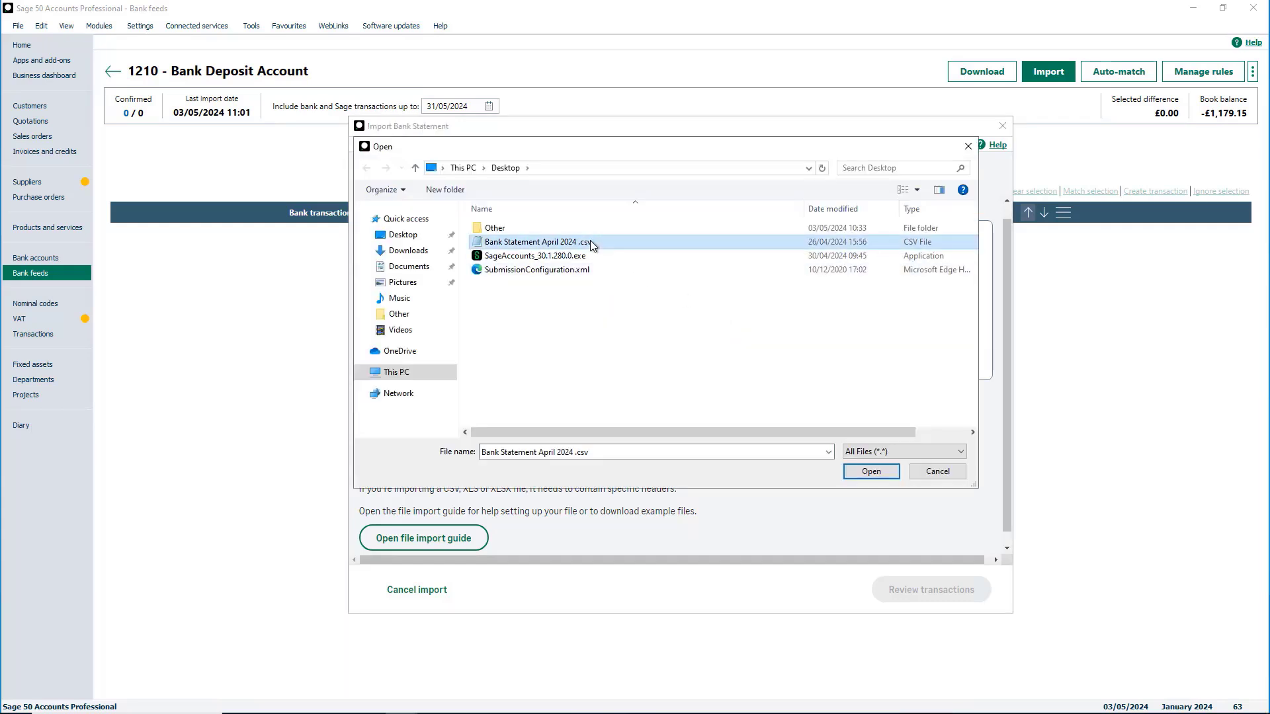
pyautogui.click(853, 475)
pyautogui.click(982, 595)
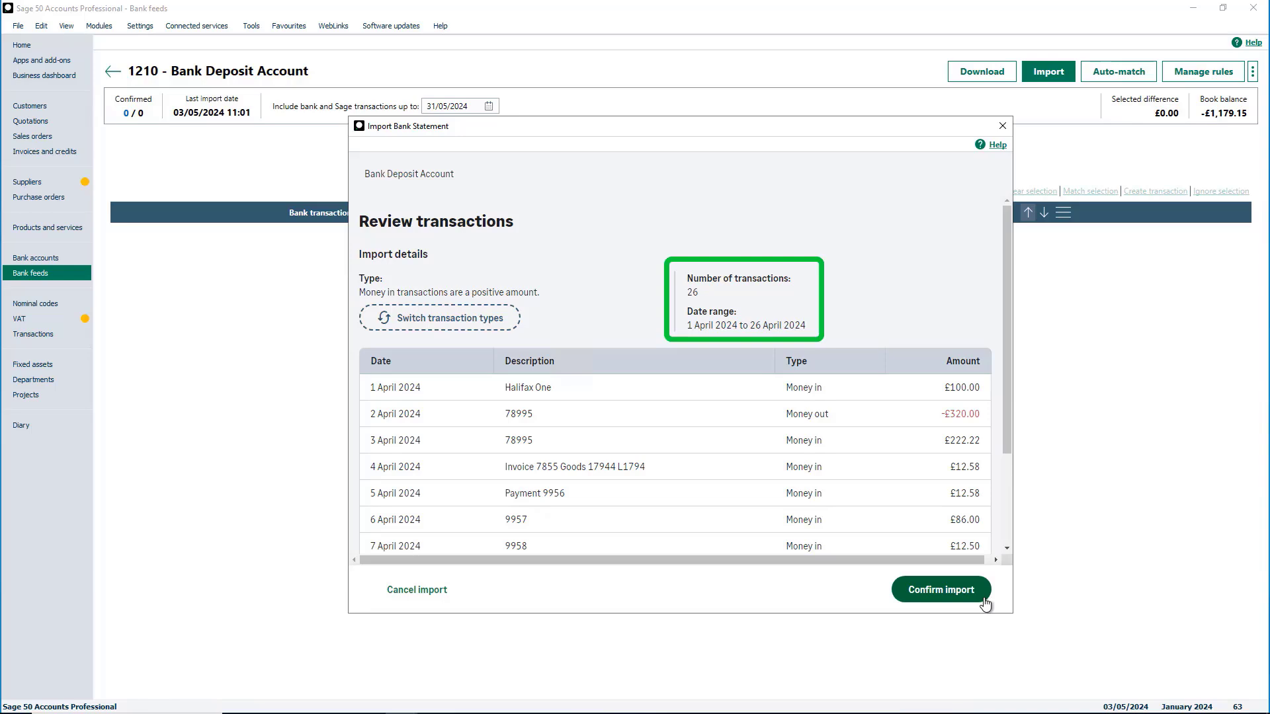
# Review the statement transactions, confirm their import into the Bank Deposit Account and close the completion messages
pyautogui.moveTo(1005, 337); pyautogui.dragTo(1000, 452)
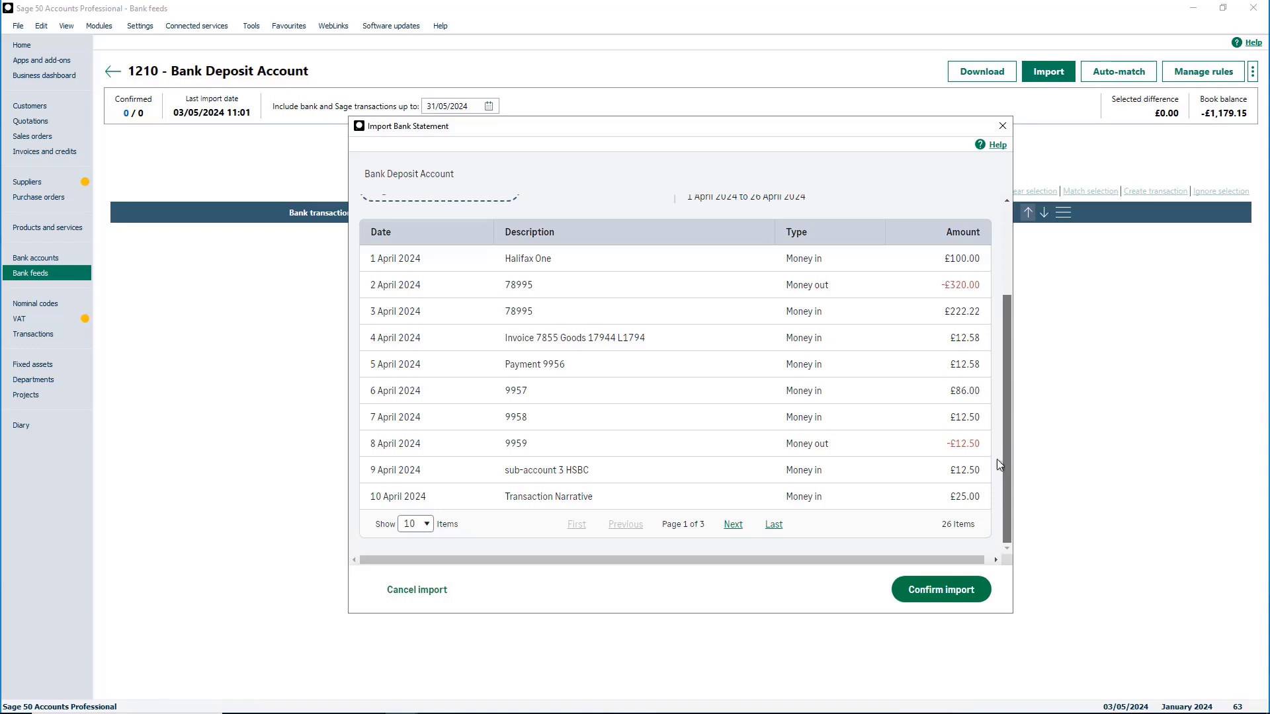
pyautogui.click(955, 591)
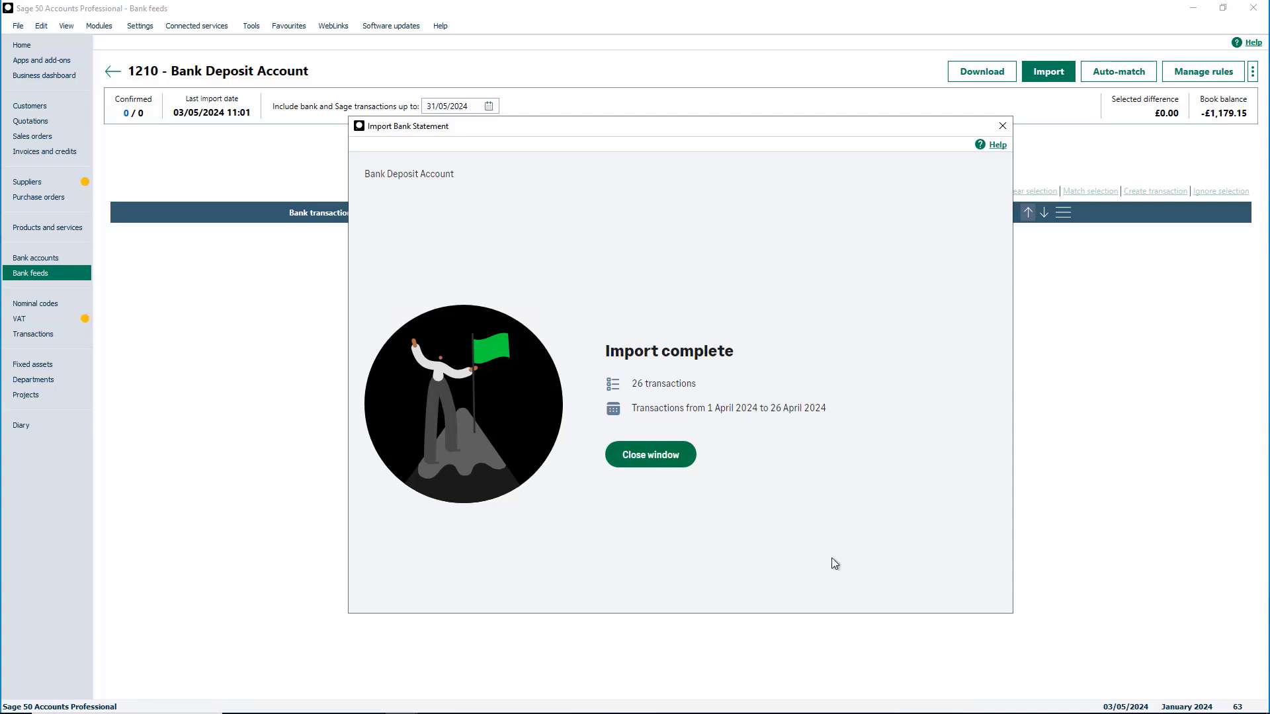
pyautogui.click(619, 467)
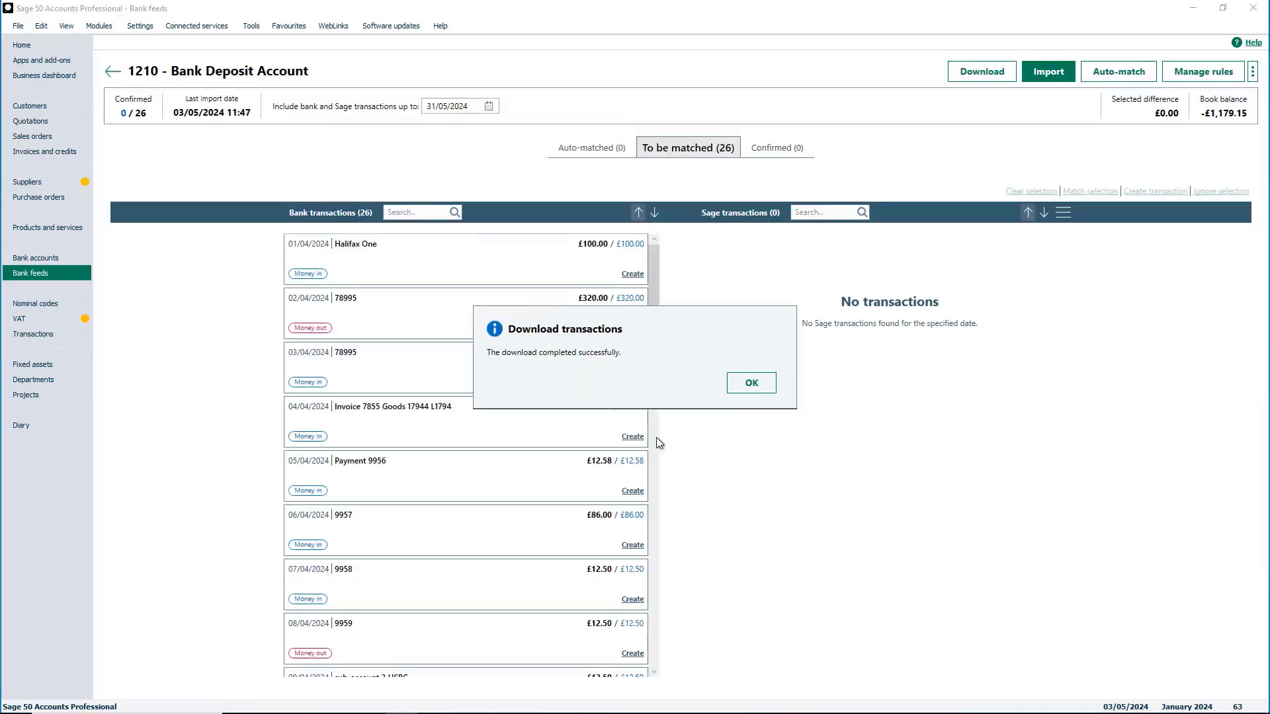
pyautogui.click(751, 384)
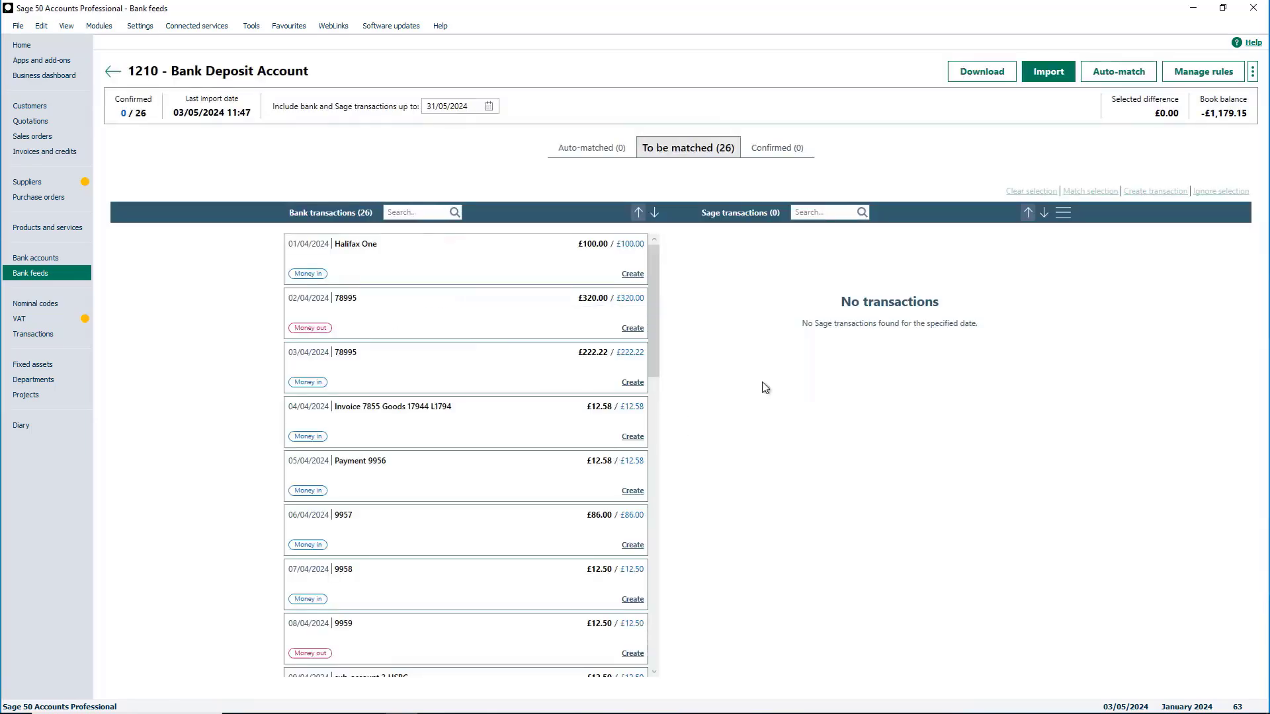
# Return to the bank feeds account list, reopen the Bank Deposit Account feed and show its additional options
pyautogui.click(109, 74)
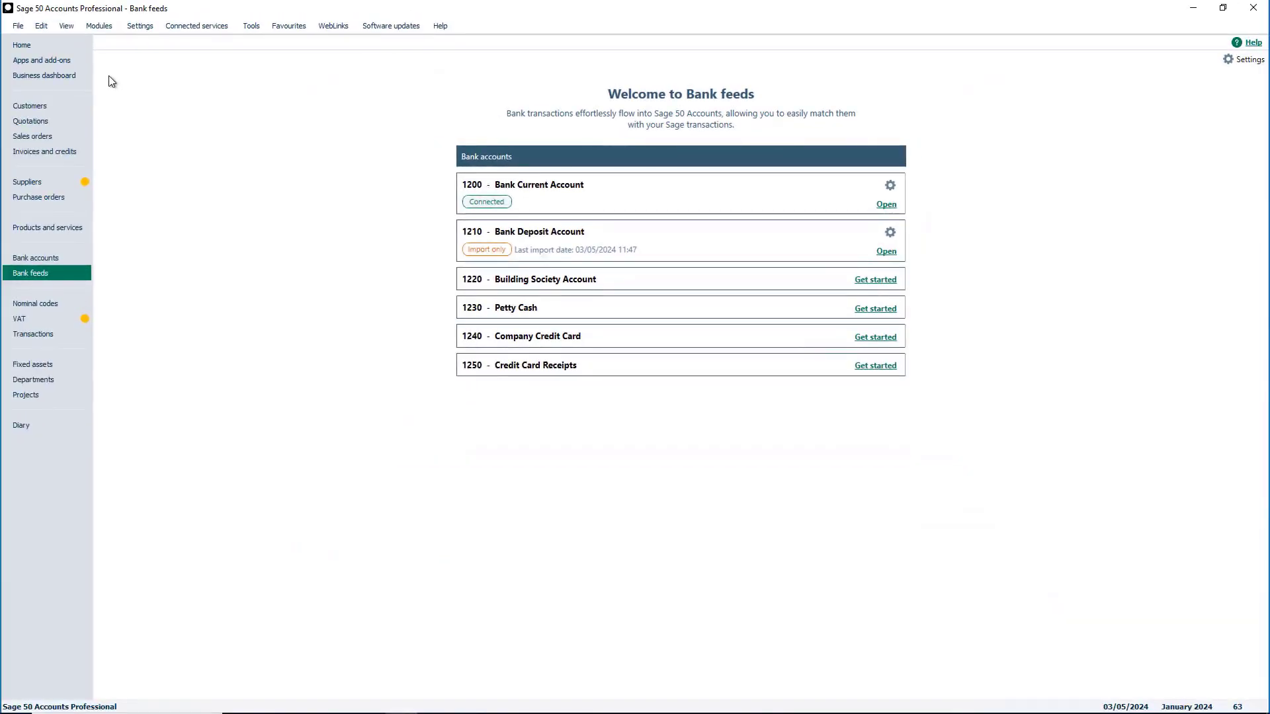
pyautogui.click(886, 252)
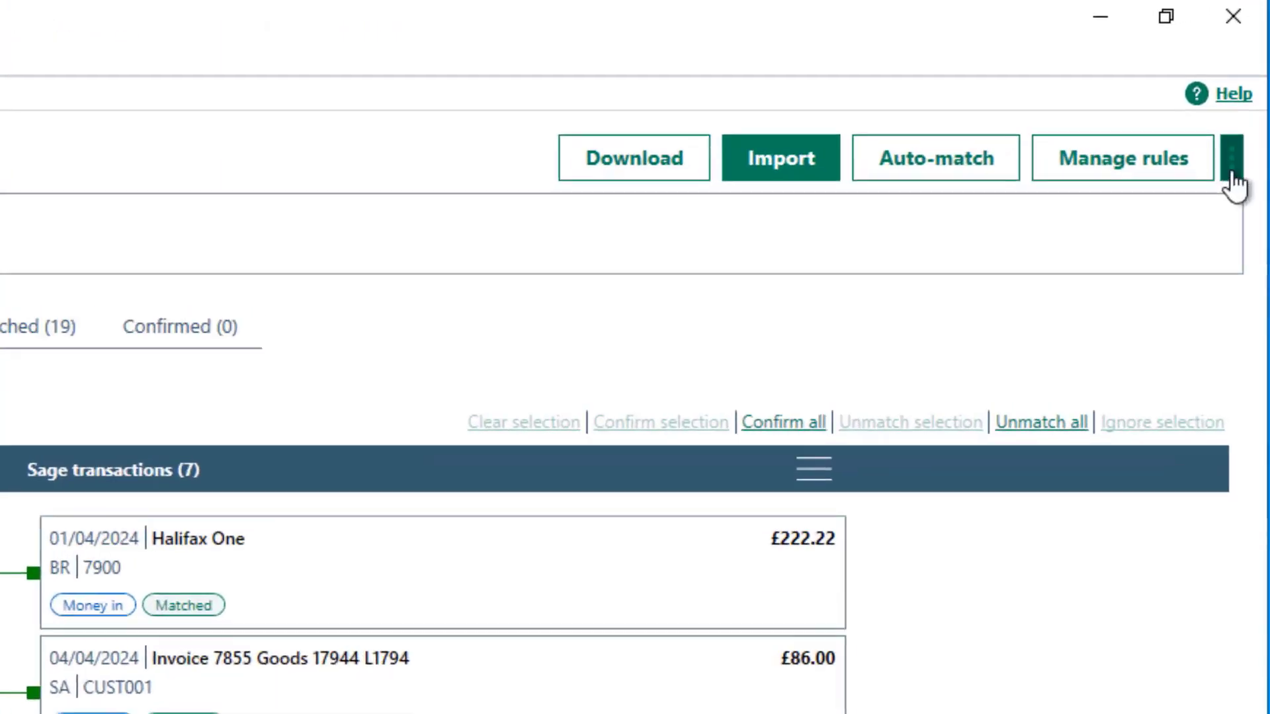
pyautogui.click(1253, 71)
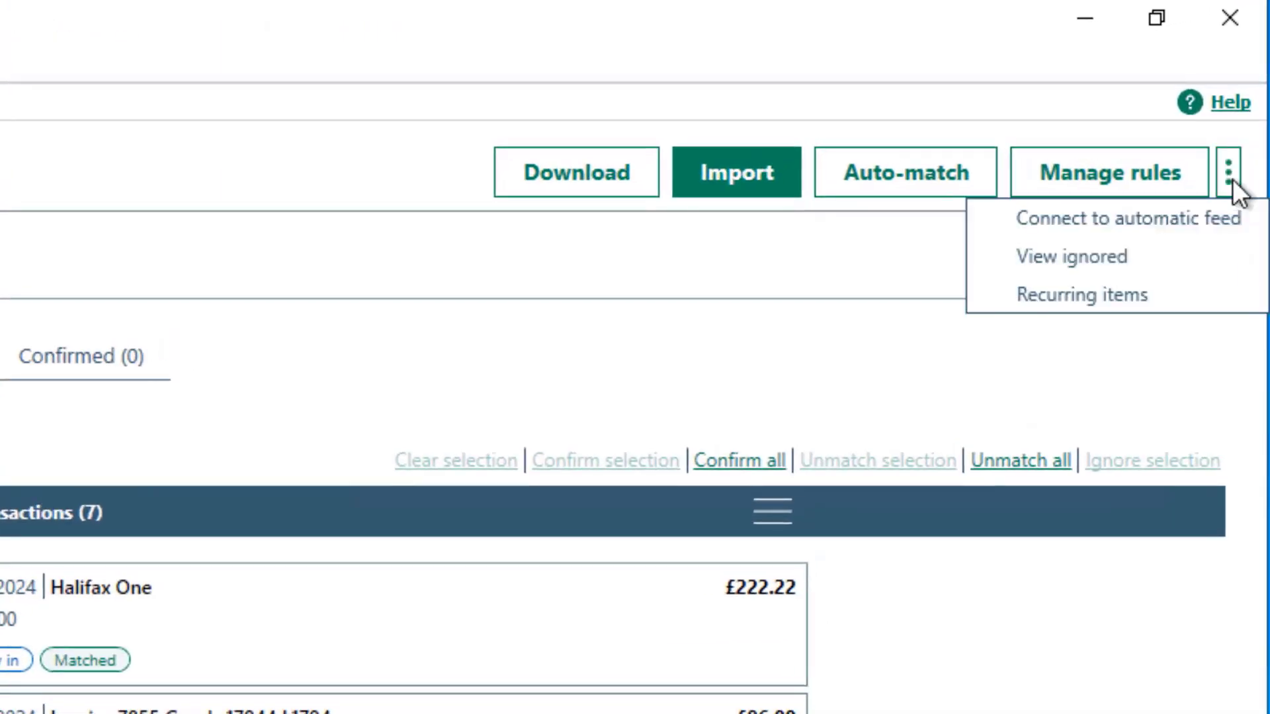
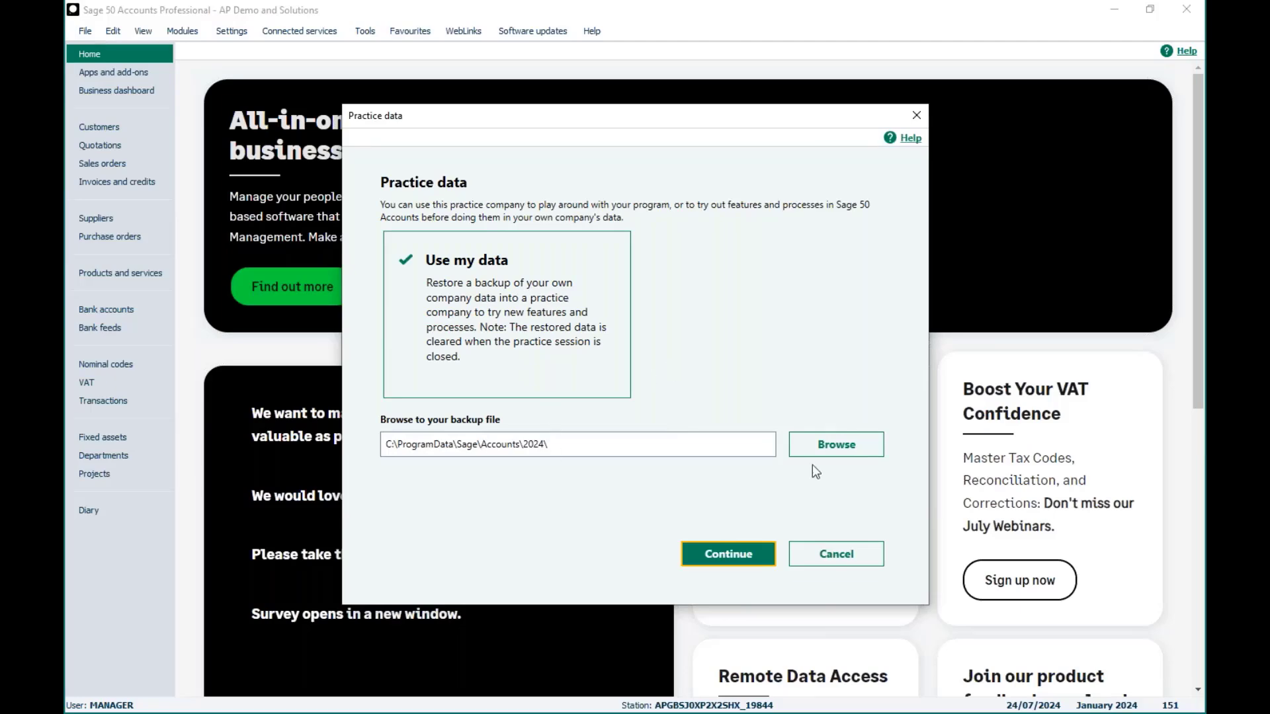
pyautogui.click(854, 451)
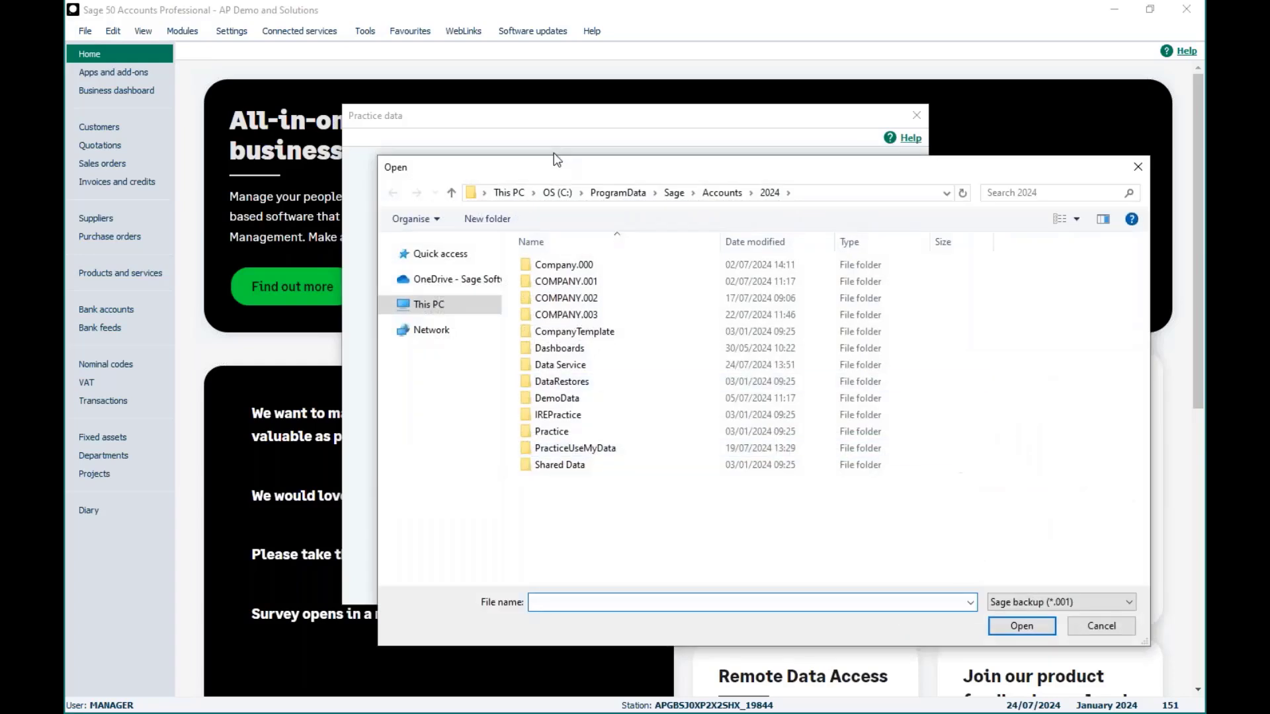
pyautogui.click(533, 192)
pyautogui.click(582, 226)
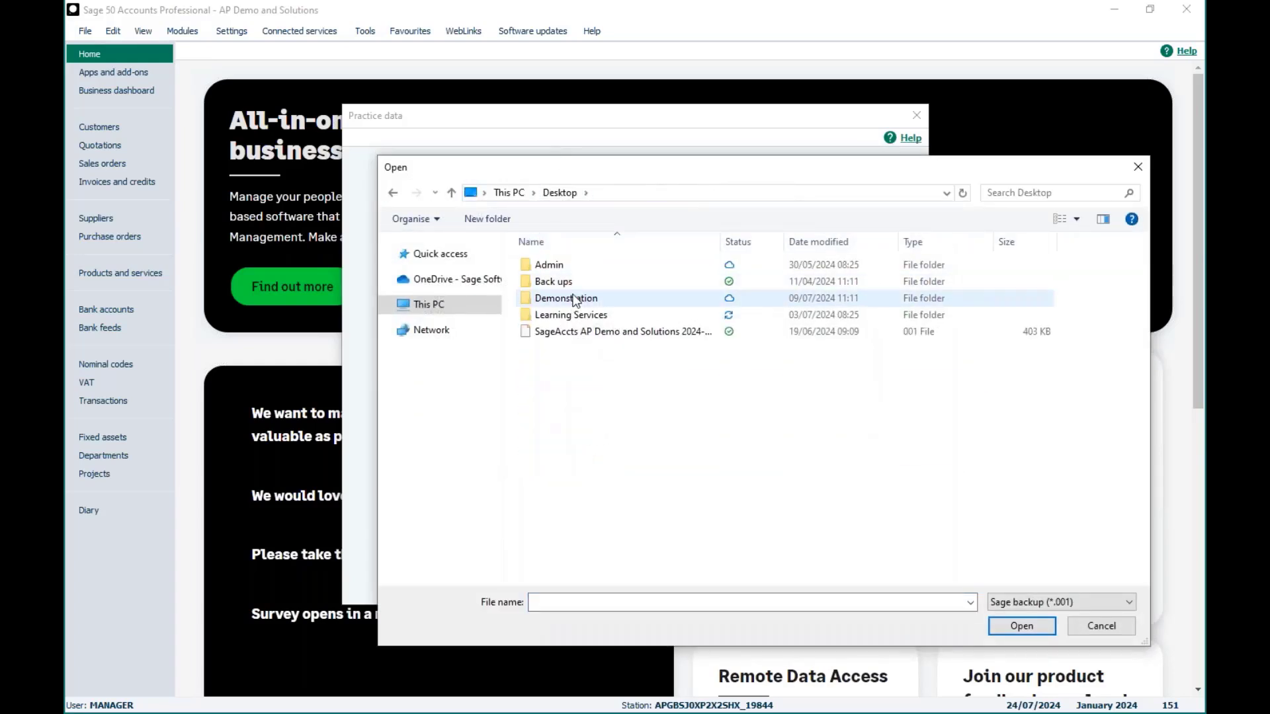
pyautogui.doubleClick(574, 299)
pyautogui.click(537, 299)
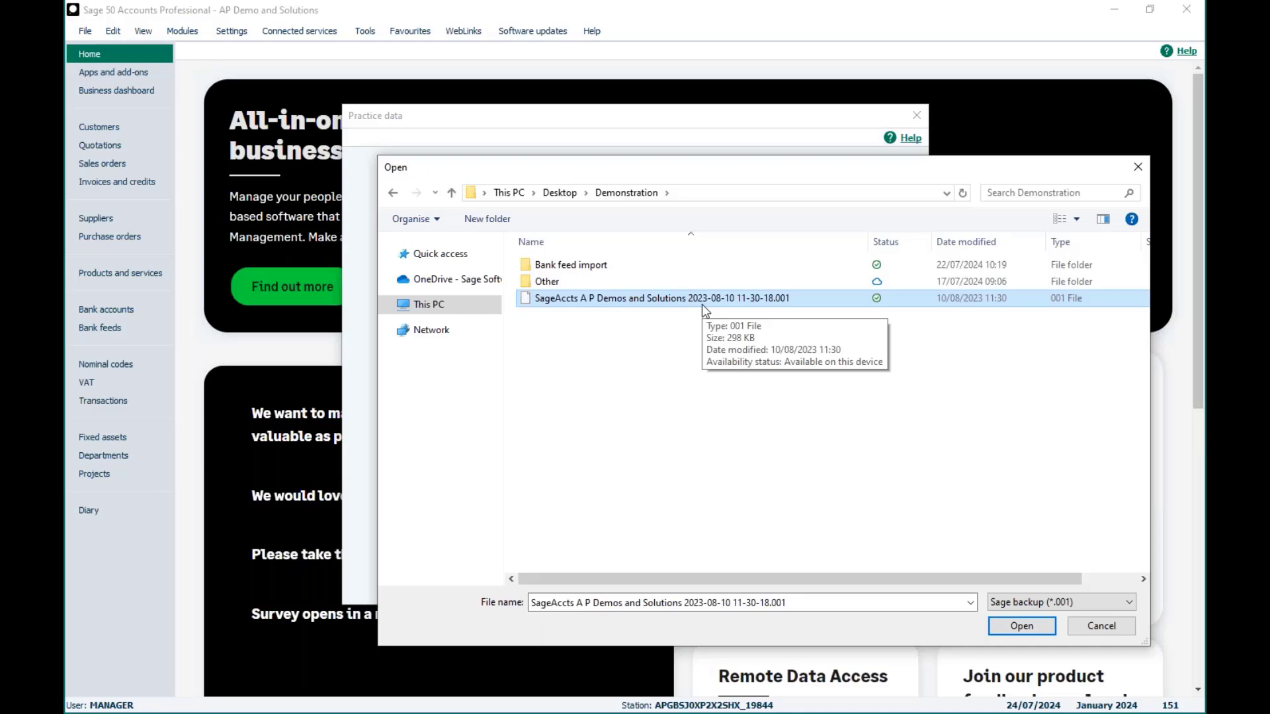
pyautogui.click(1018, 627)
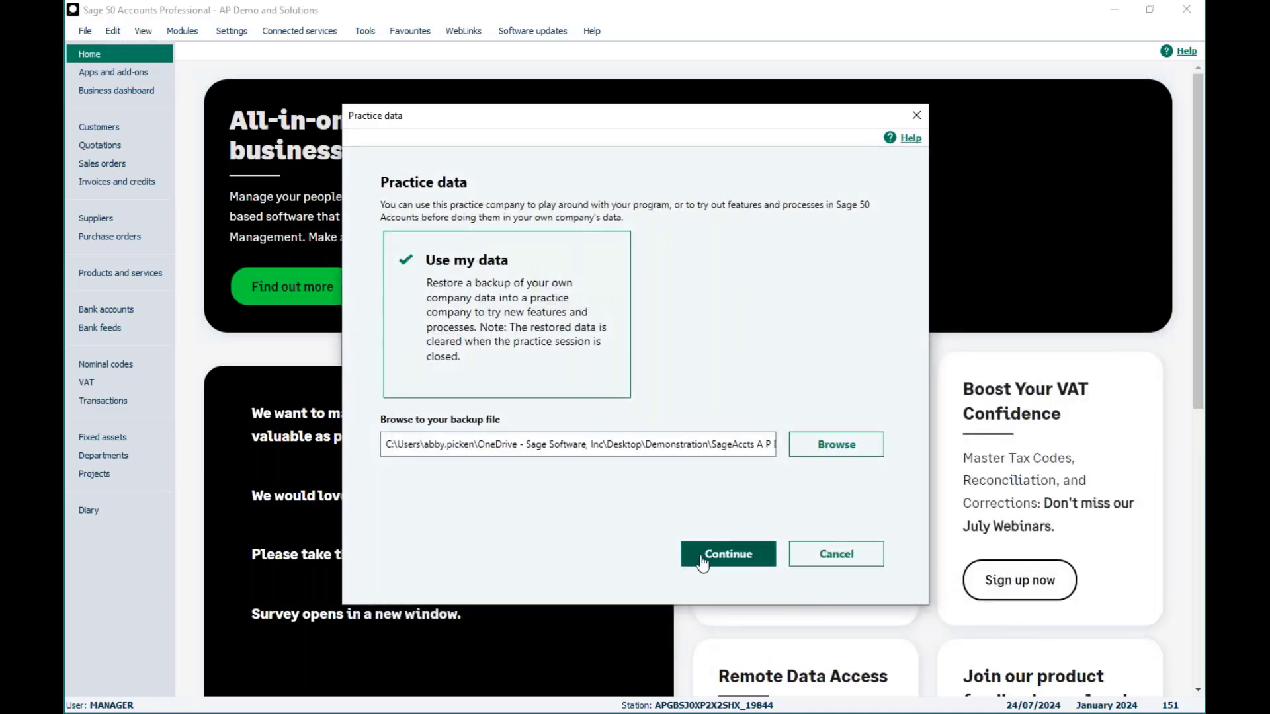
# Restore the selected backup into the practice company and close the data check message and problems report
pyautogui.click(703, 561)
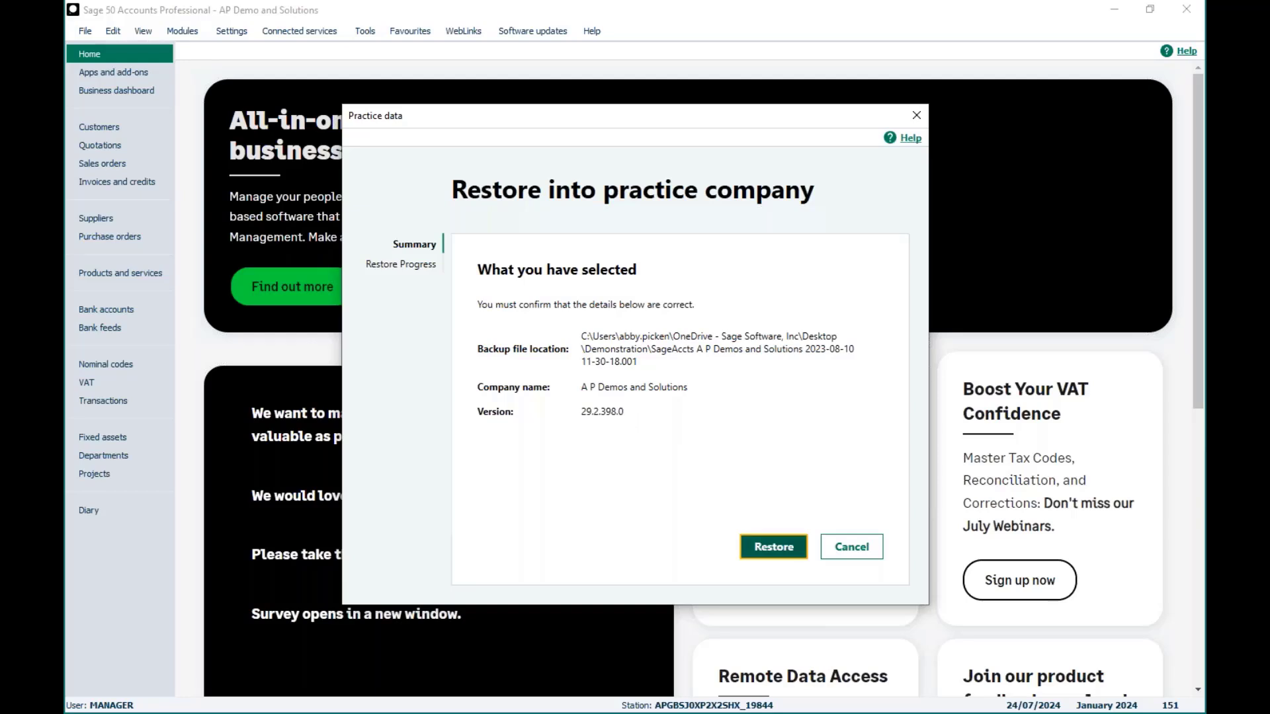
pyautogui.click(758, 550)
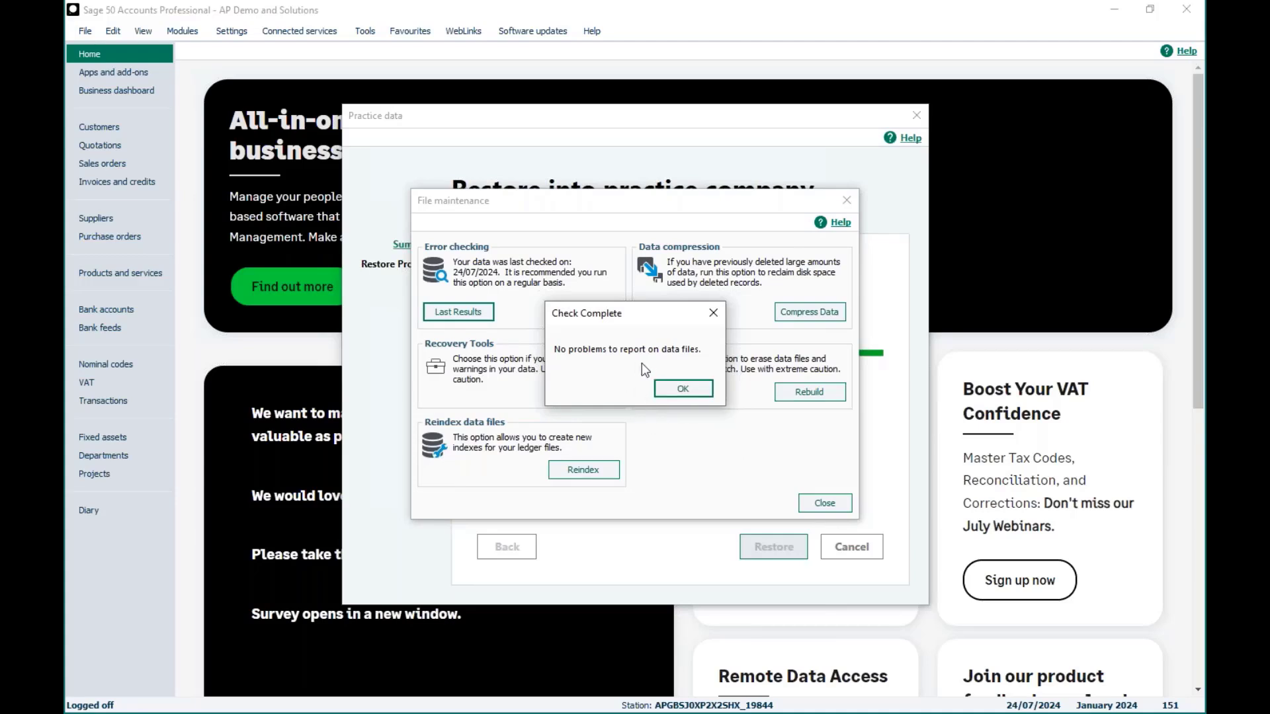
pyautogui.click(680, 390)
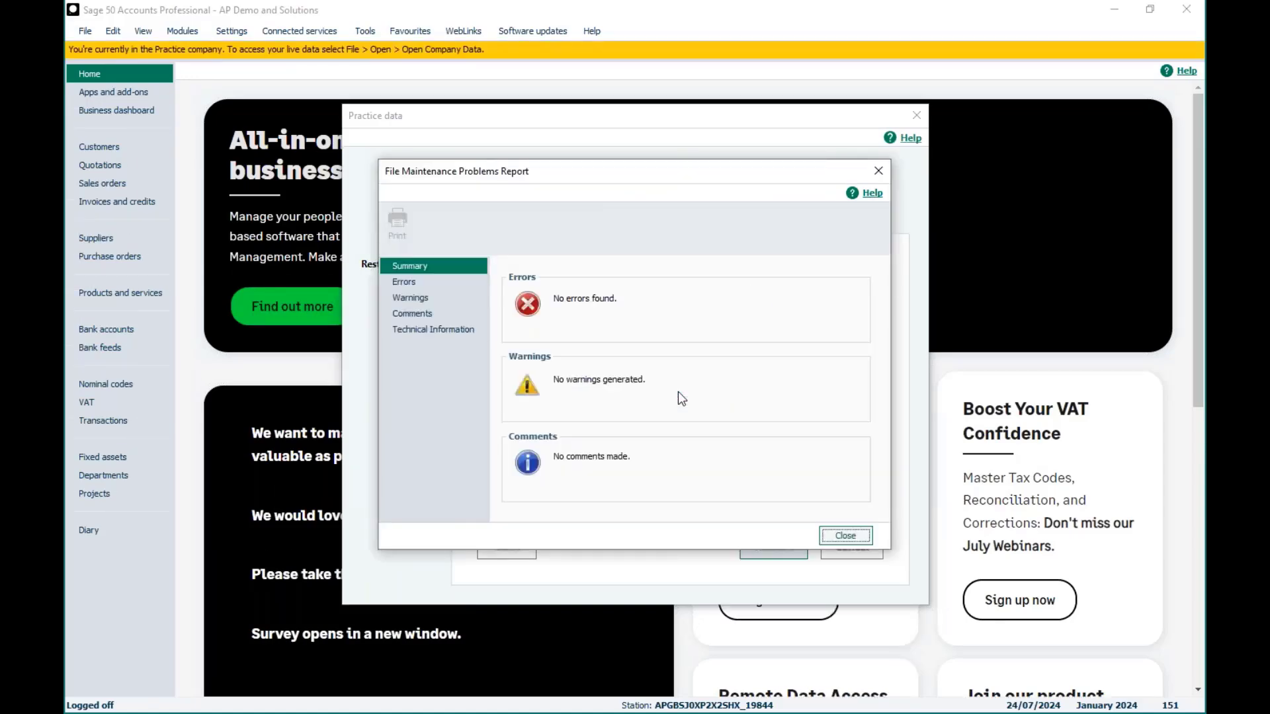
pyautogui.click(845, 535)
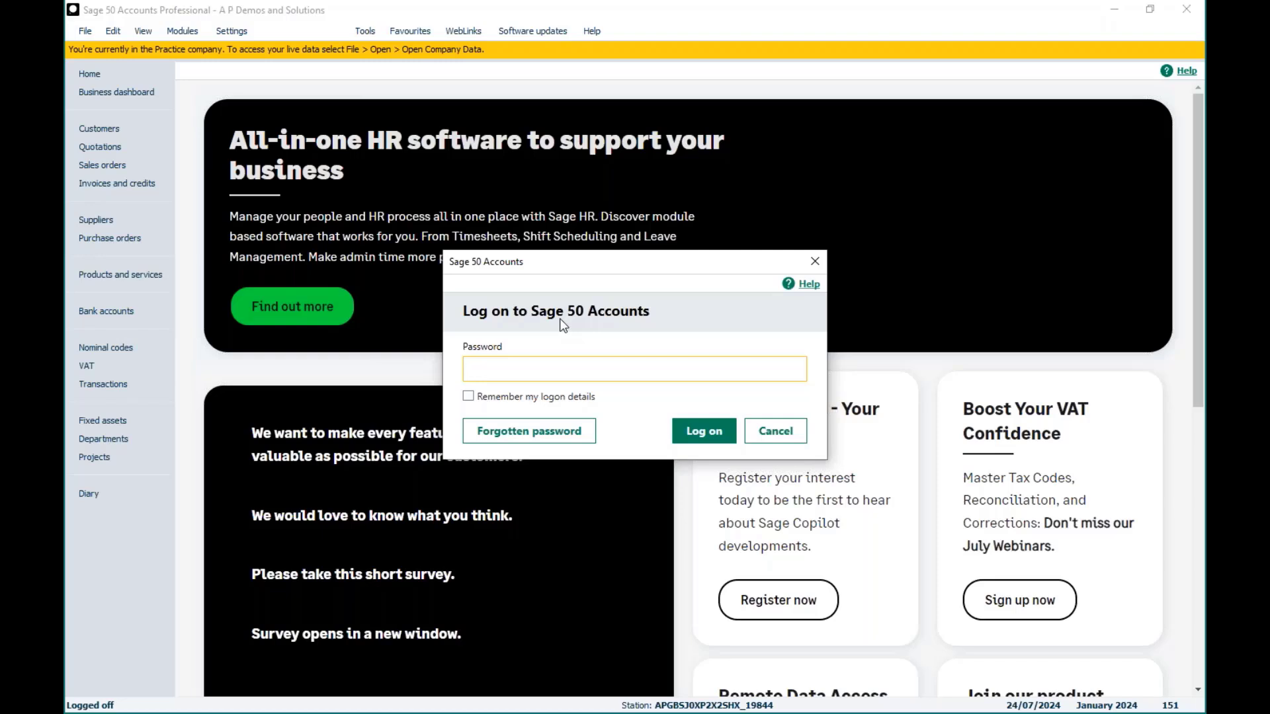
# Enter the account password and log on to the practice company
pyautogui.write('a')
pyautogui.click(704, 441)
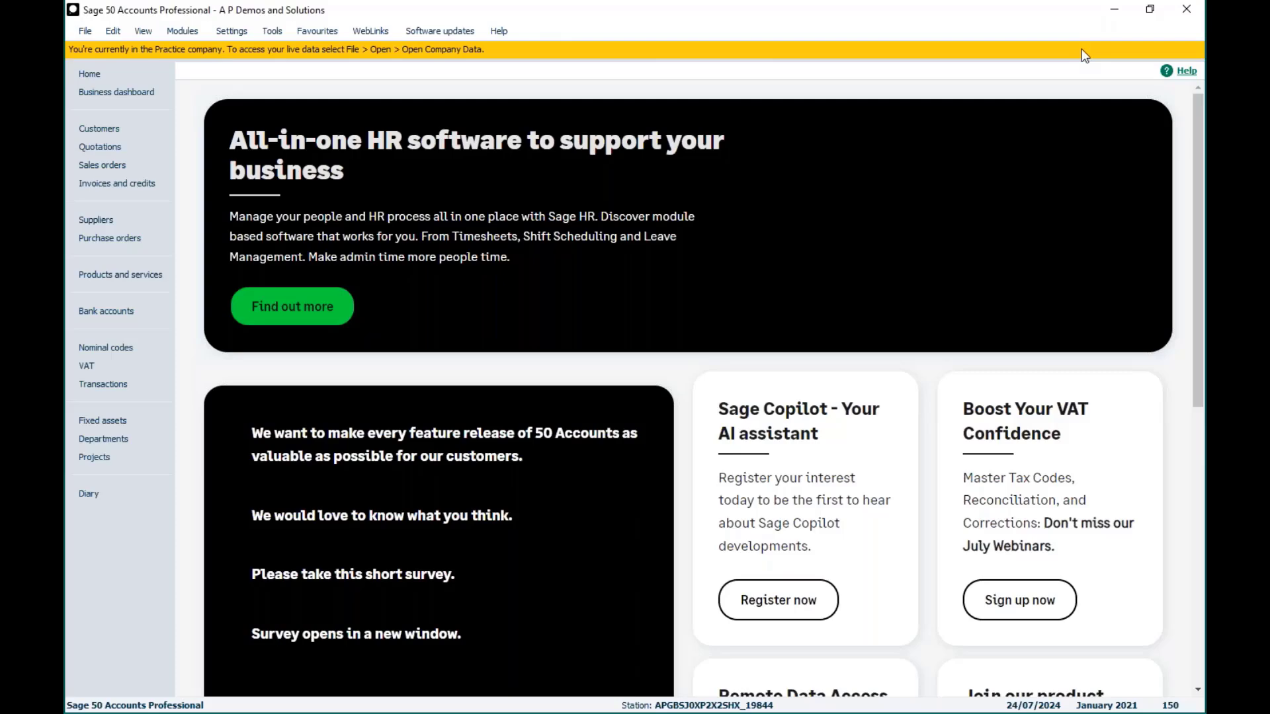
# Browse the practice company's customers, quotations, sales orders, invoices and suppliers, and select the Leaders of the hack customer record
pyautogui.click(123, 131)
pyautogui.click(110, 147)
pyautogui.click(111, 169)
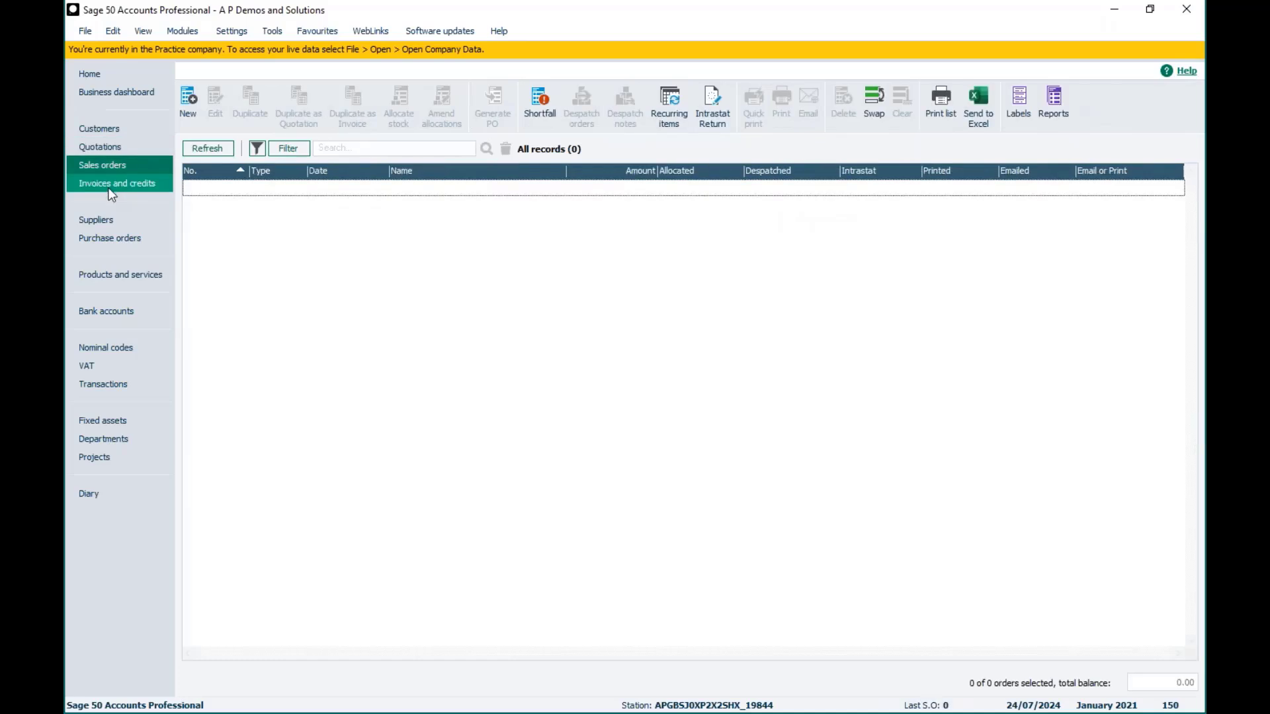
pyautogui.click(111, 184)
pyautogui.click(94, 220)
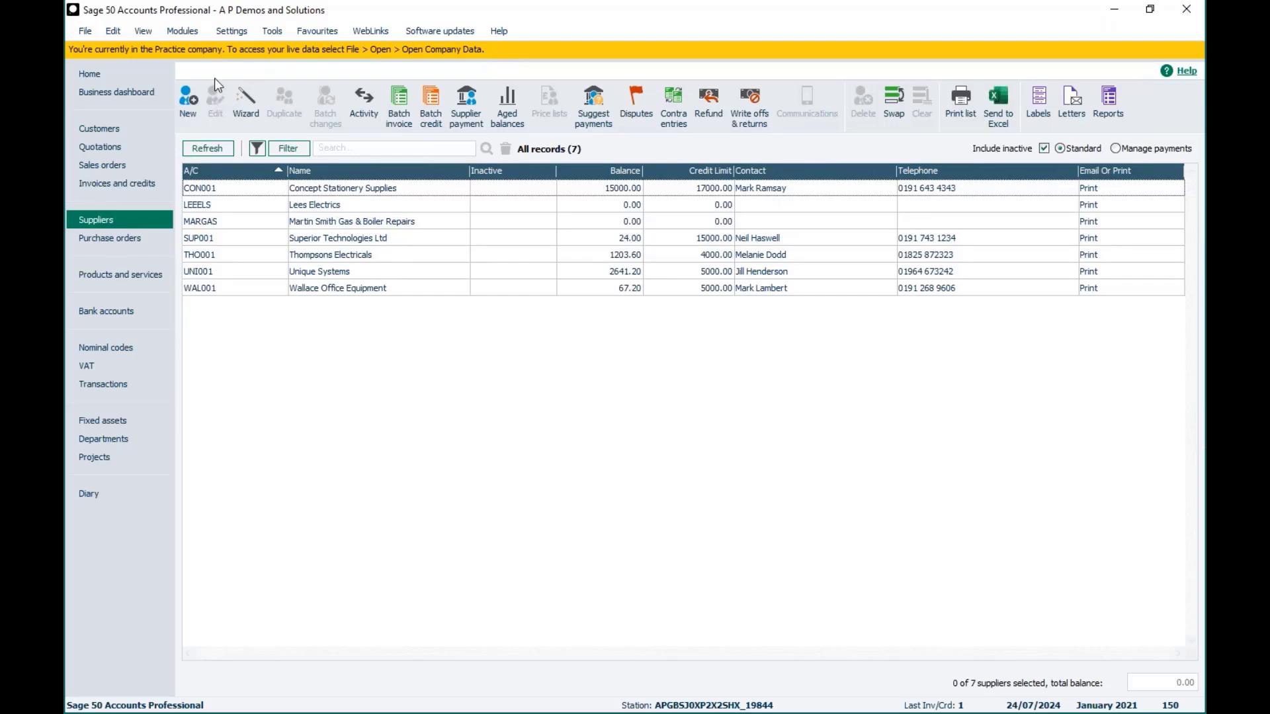
pyautogui.click(121, 133)
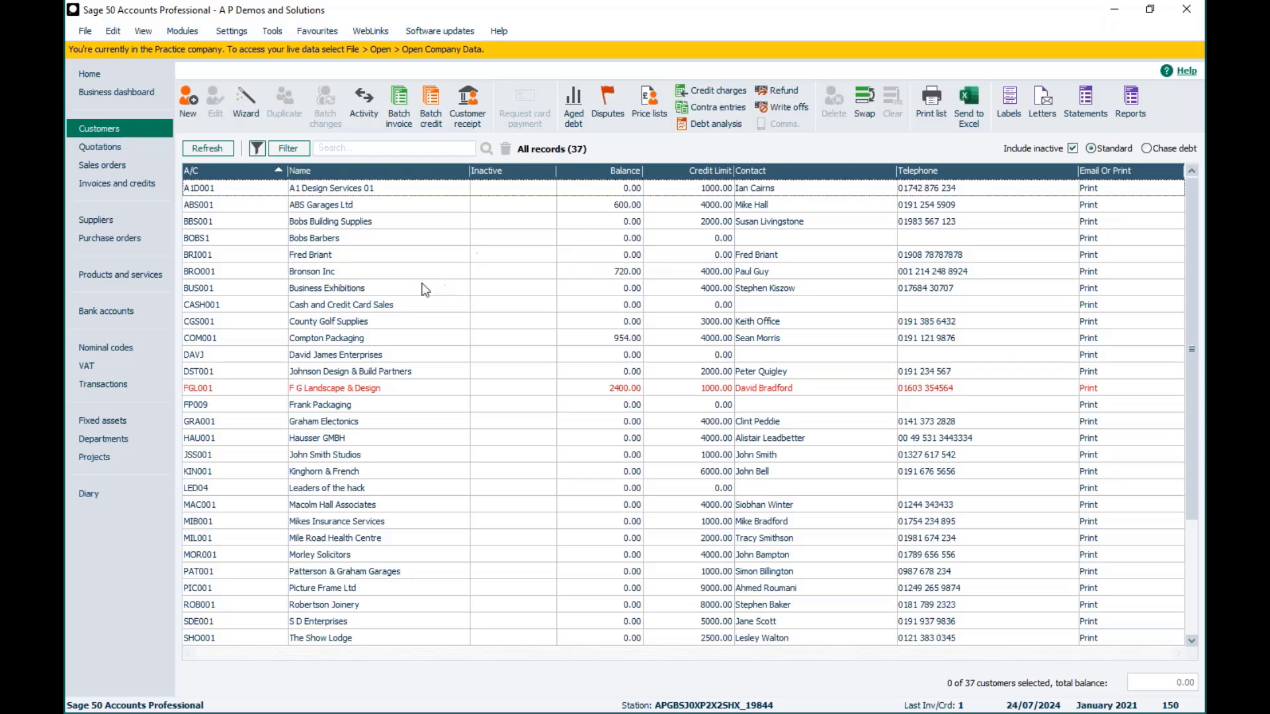
pyautogui.click(357, 489)
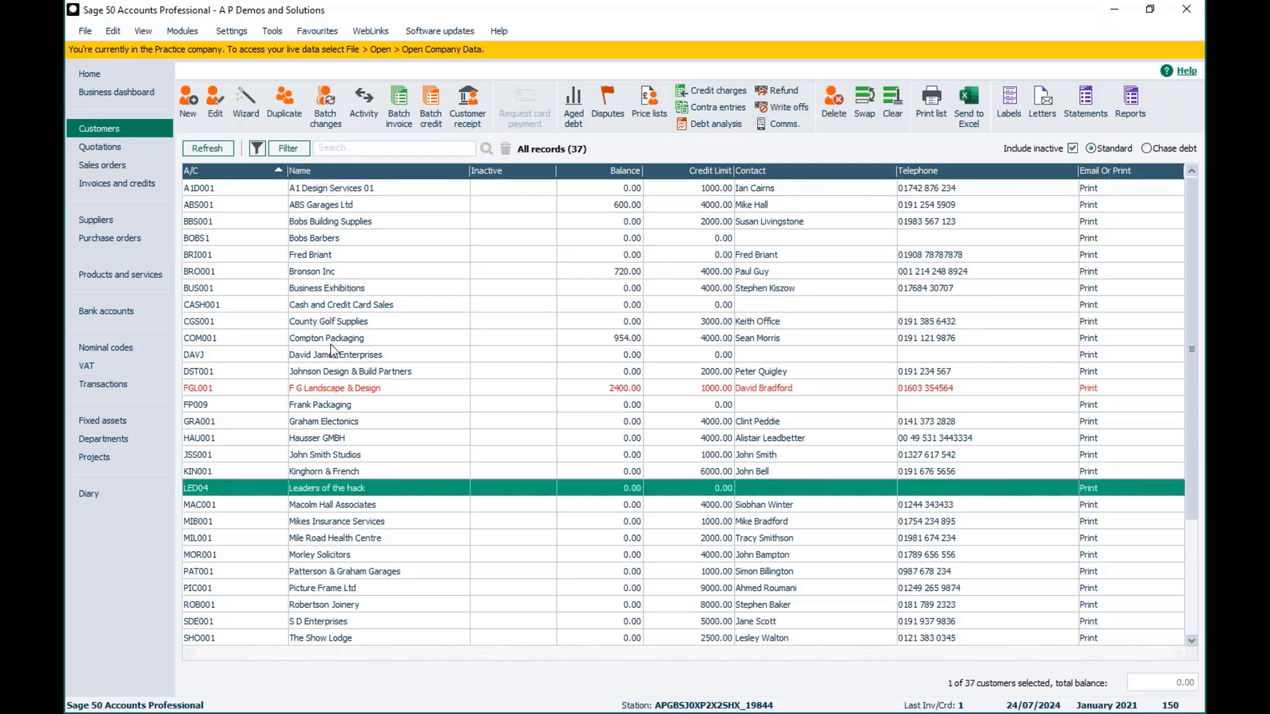
# Open Payment on Account transaction 150 for editing from the transactions list, accepting the date warning, and move its window aside
pyautogui.click(331, 340)
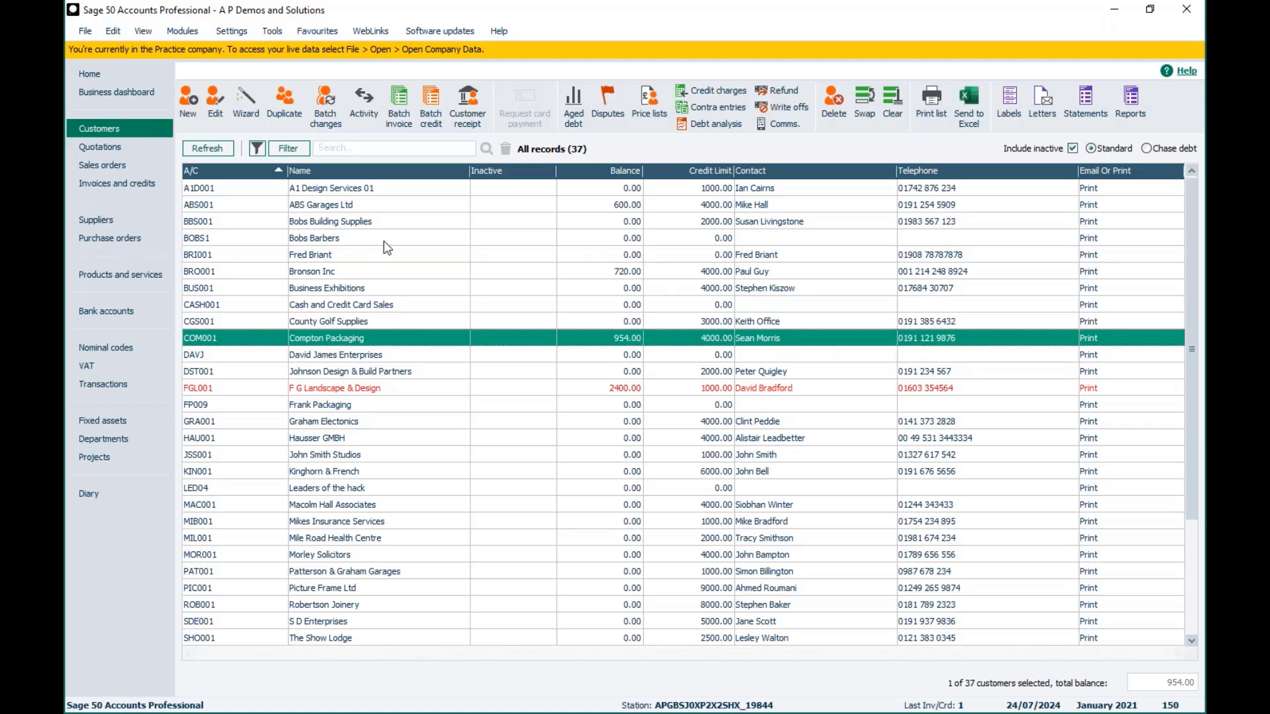
pyautogui.click(107, 386)
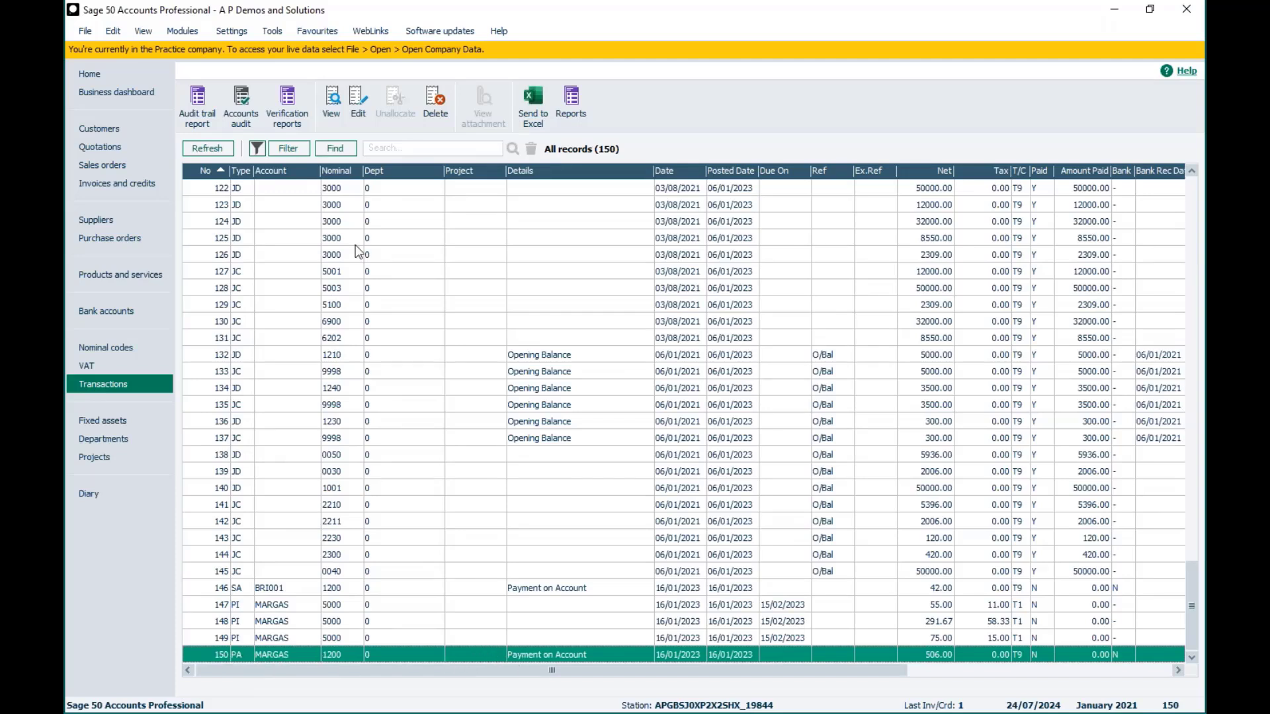
pyautogui.click(357, 101)
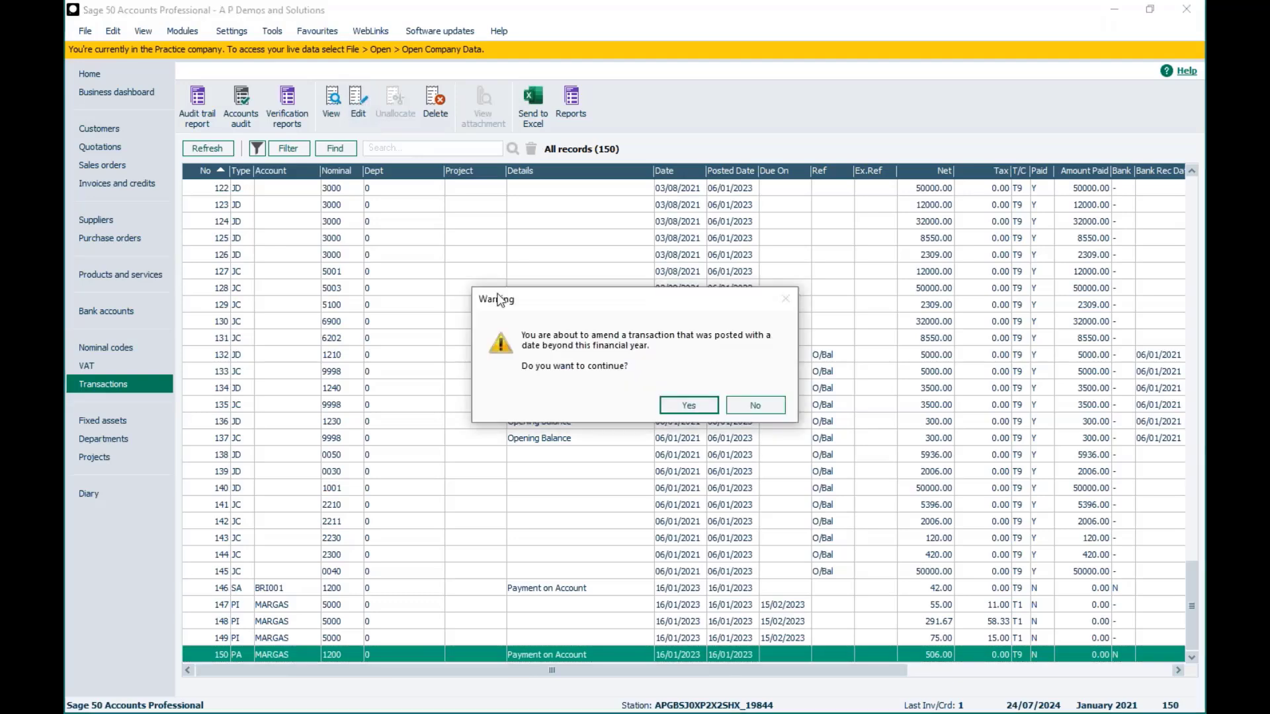
pyautogui.click(669, 407)
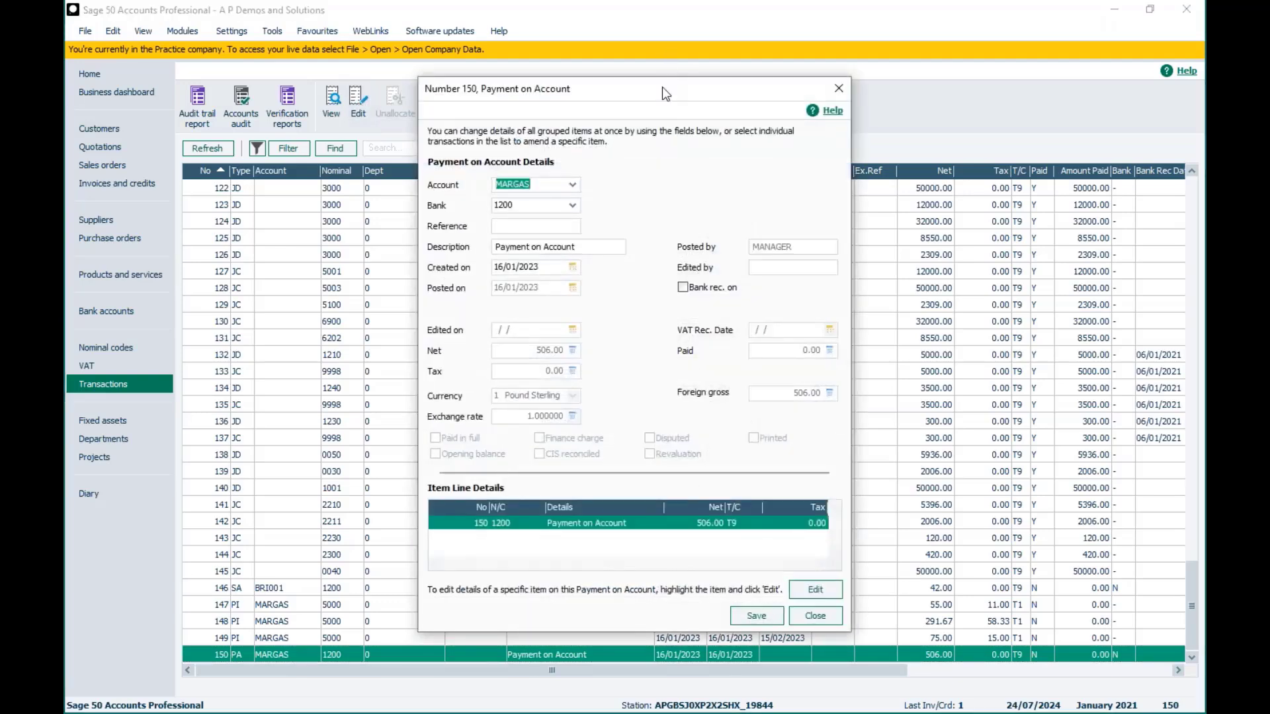
pyautogui.moveTo(661, 86); pyautogui.dragTo(448, 60)
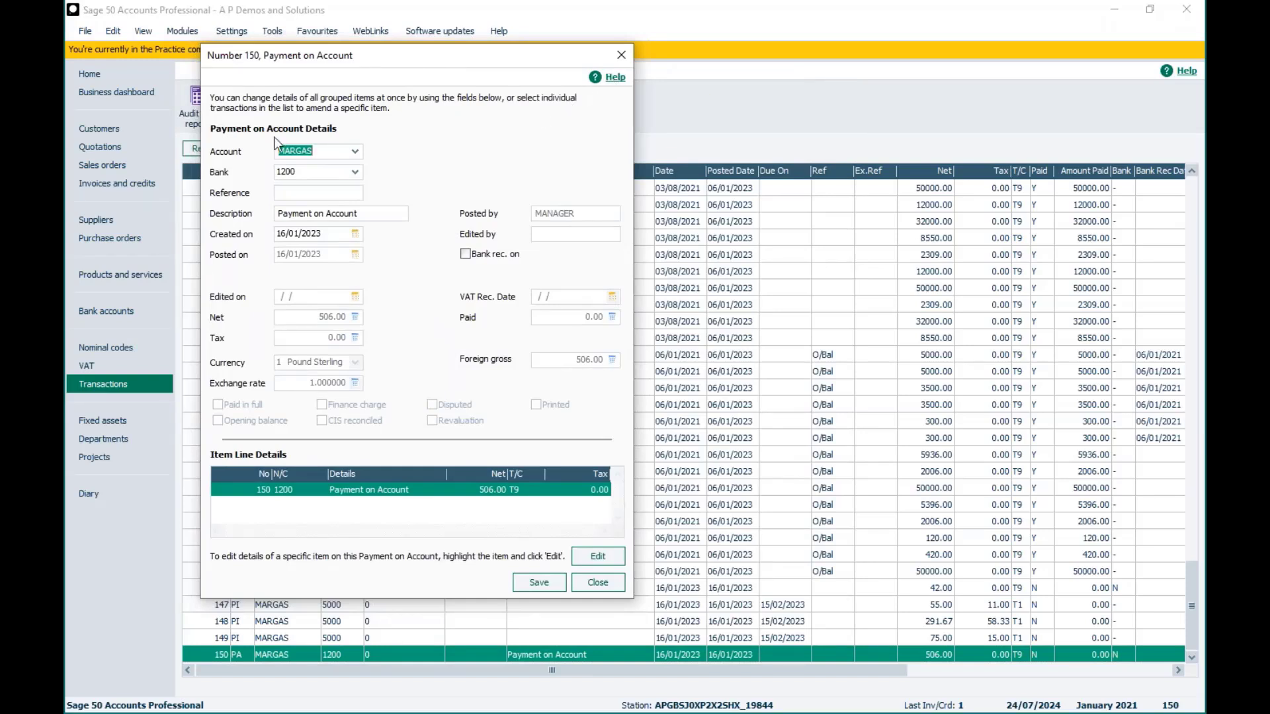
# Open the help for editing transactions beside the transaction window and bring up the Correcting transactions in Sage Accounts guide
pyautogui.click(609, 77)
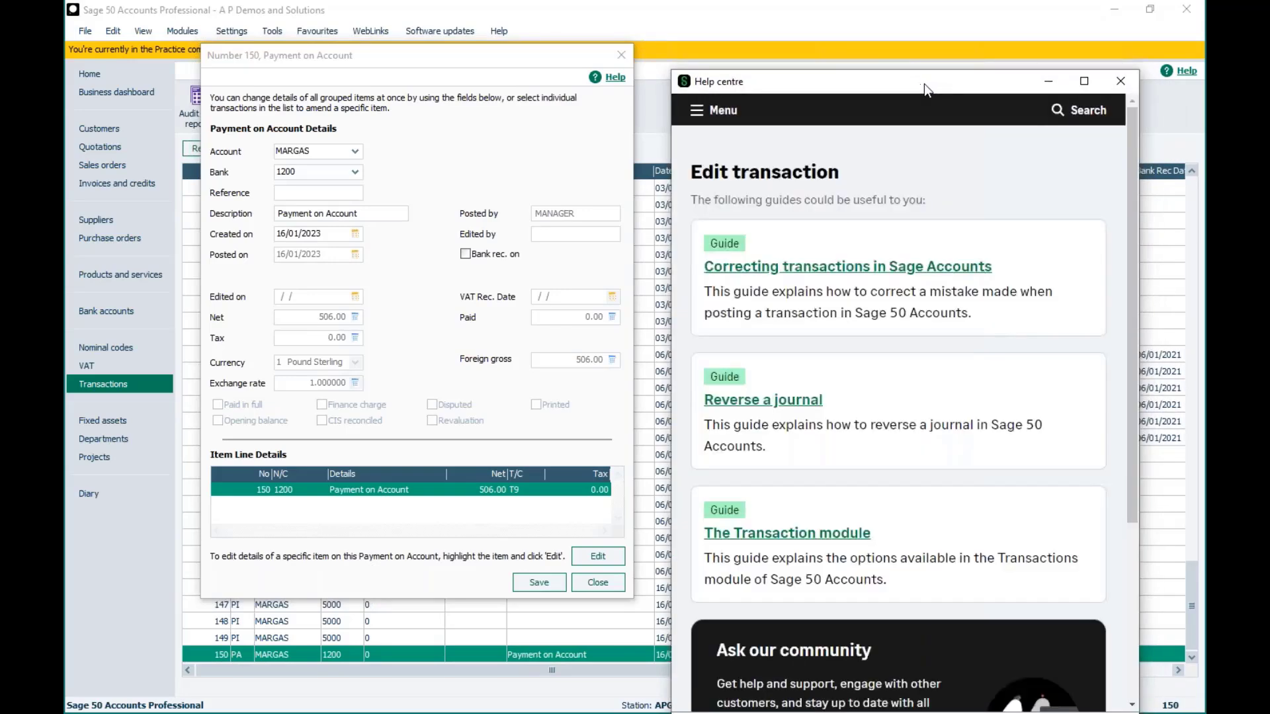
pyautogui.moveTo(923, 84); pyautogui.dragTo(966, 16)
pyautogui.click(956, 322)
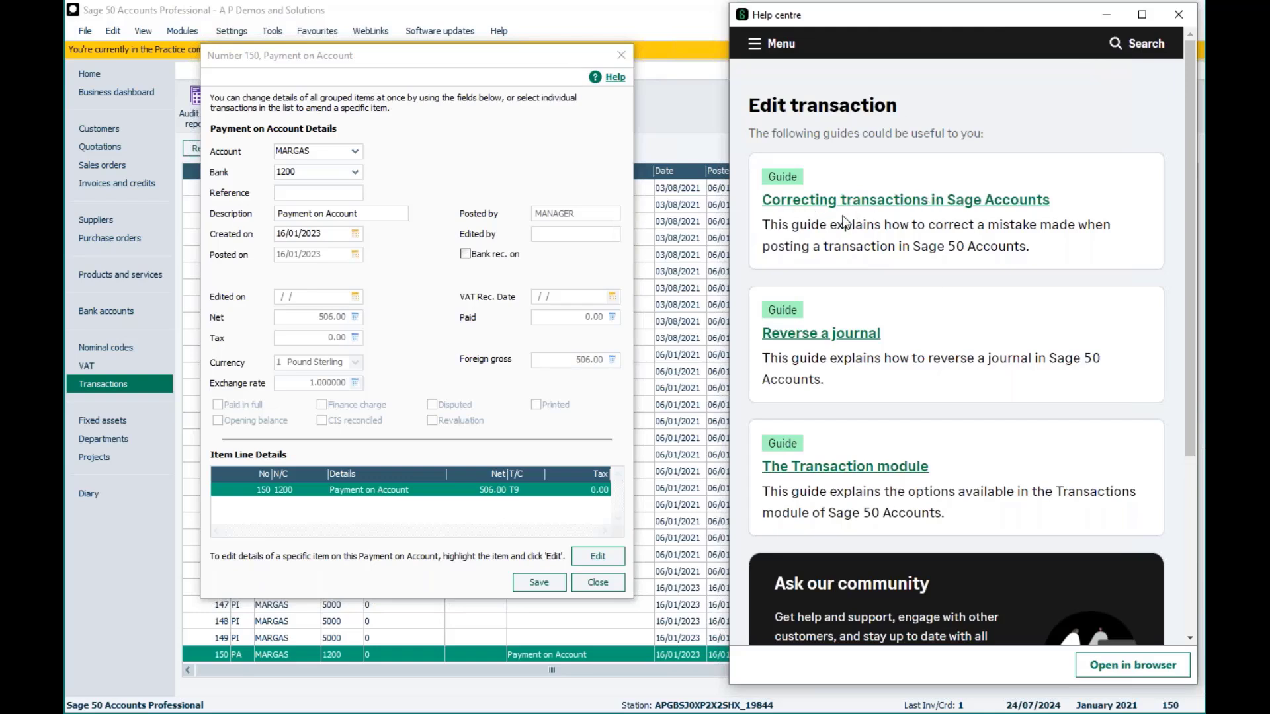
pyautogui.click(774, 202)
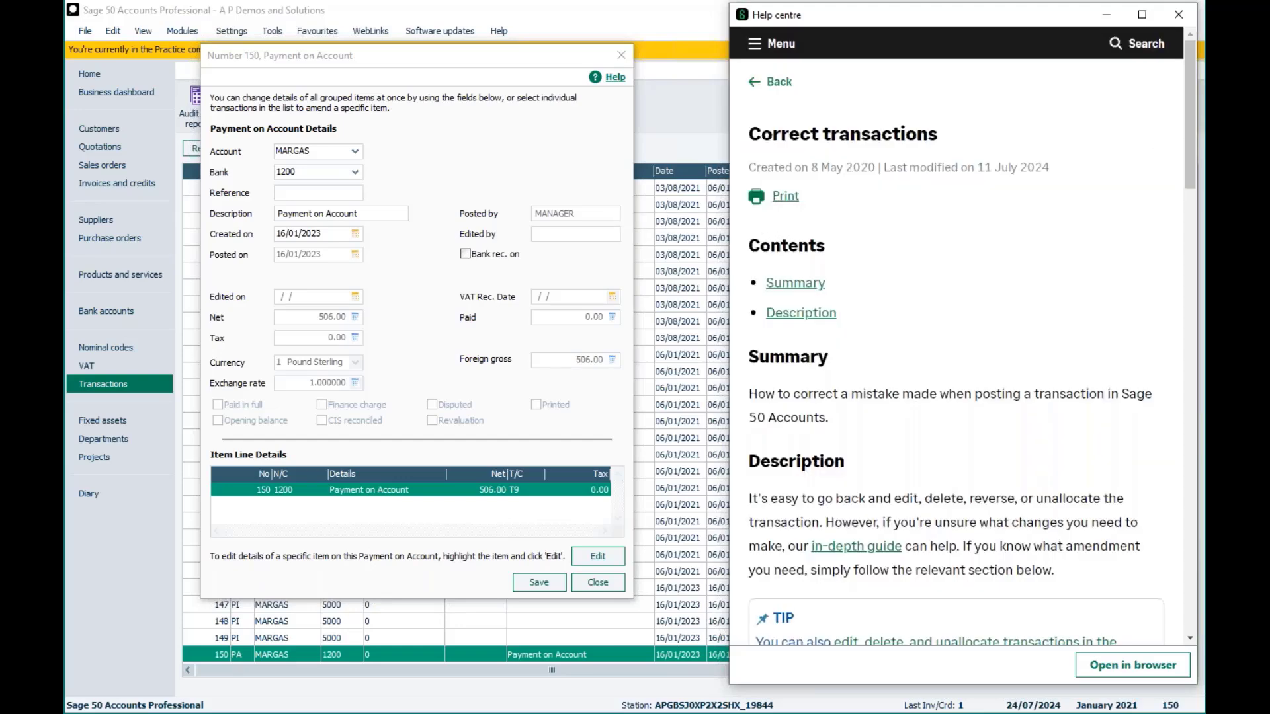
# Read the guide's Edit a transaction instructions alongside the open transaction, and close both the help and transaction windows
pyautogui.moveTo(1187, 81); pyautogui.dragTo(1190, 210)
pyautogui.scroll(-5, 913, 360)
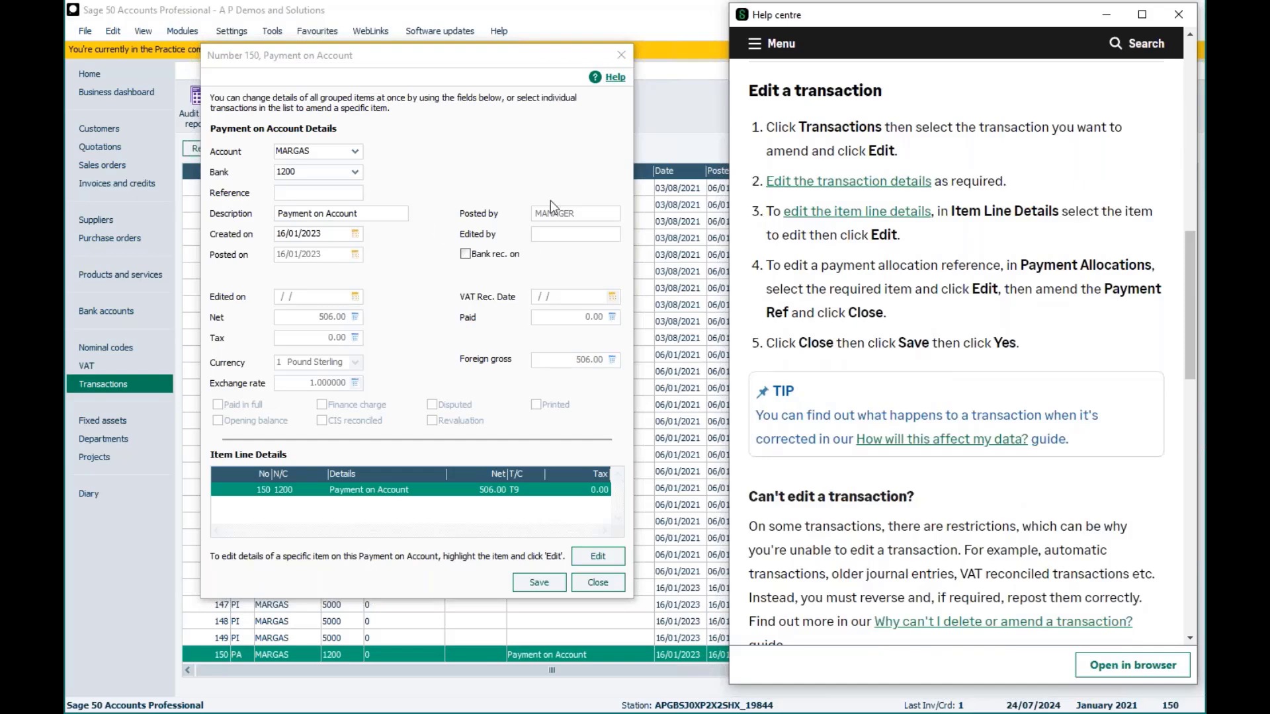
pyautogui.moveTo(942, 22); pyautogui.dragTo(852, 24)
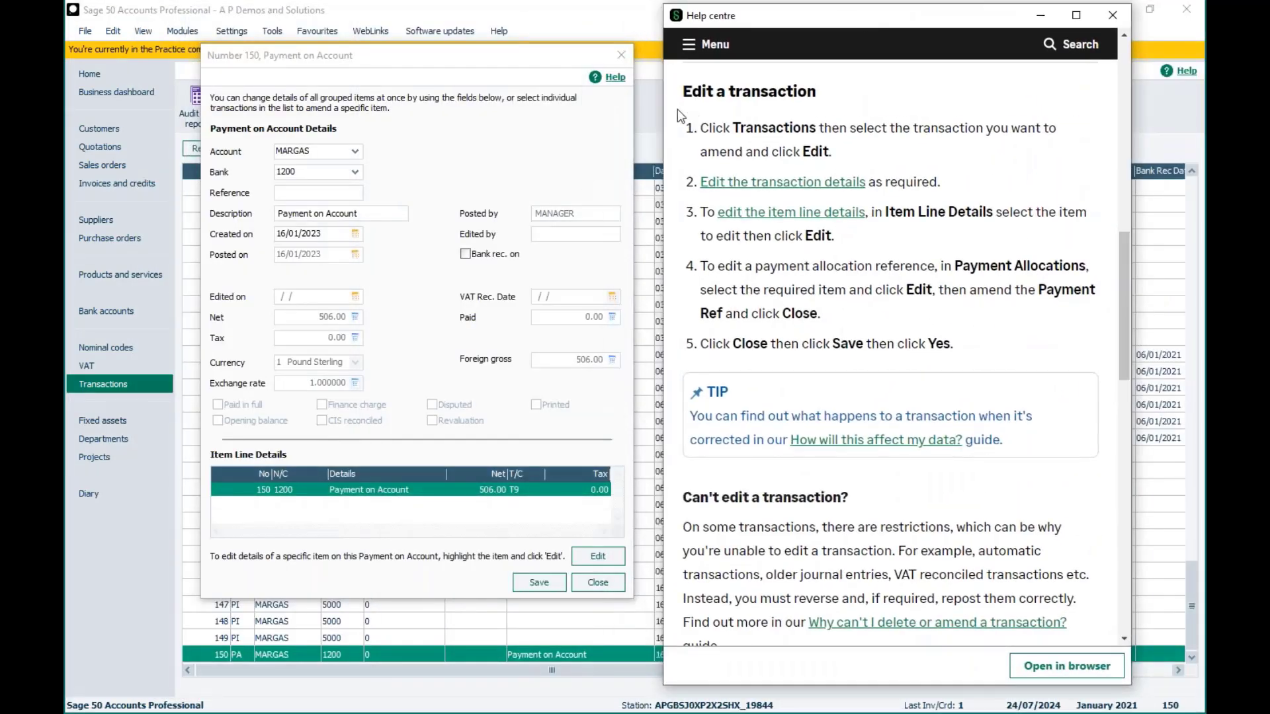
pyautogui.moveTo(626, 123); pyautogui.dragTo(649, 197)
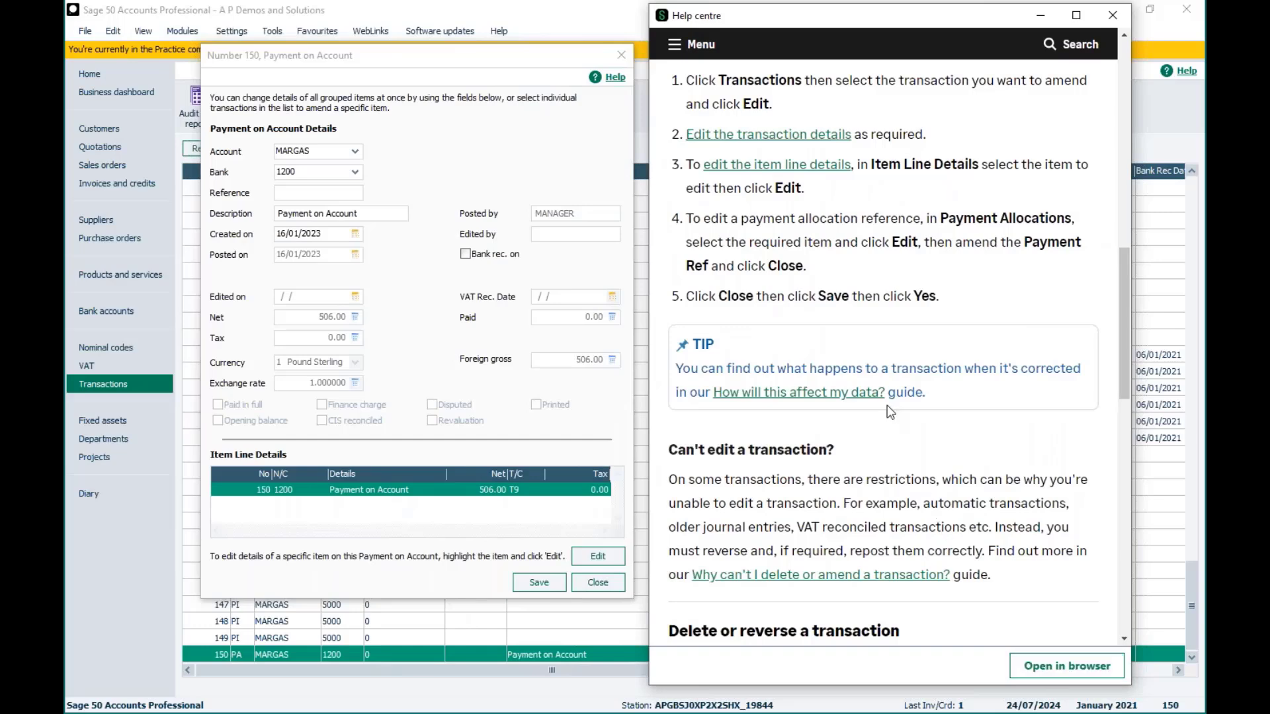
pyautogui.scroll(4, 889, 413)
pyautogui.scroll(-2, 889, 413)
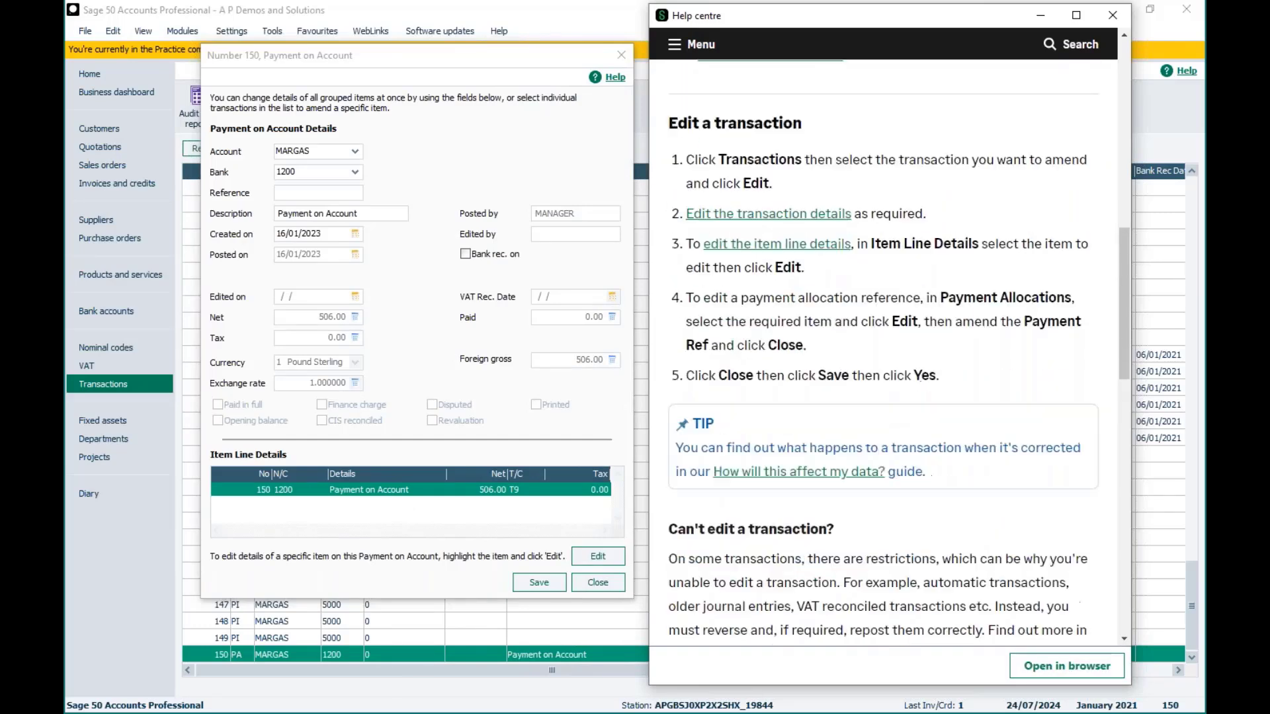
pyautogui.scroll(-2, 889, 413)
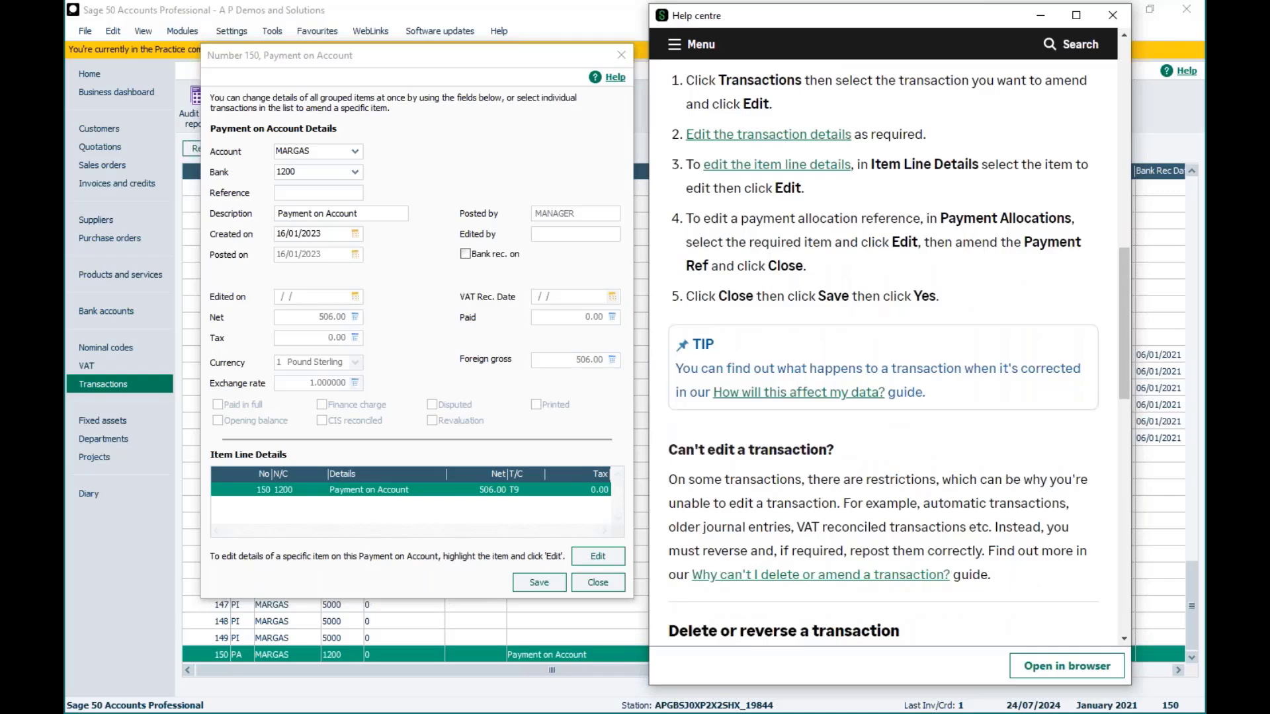
pyautogui.scroll(6, 883, 385)
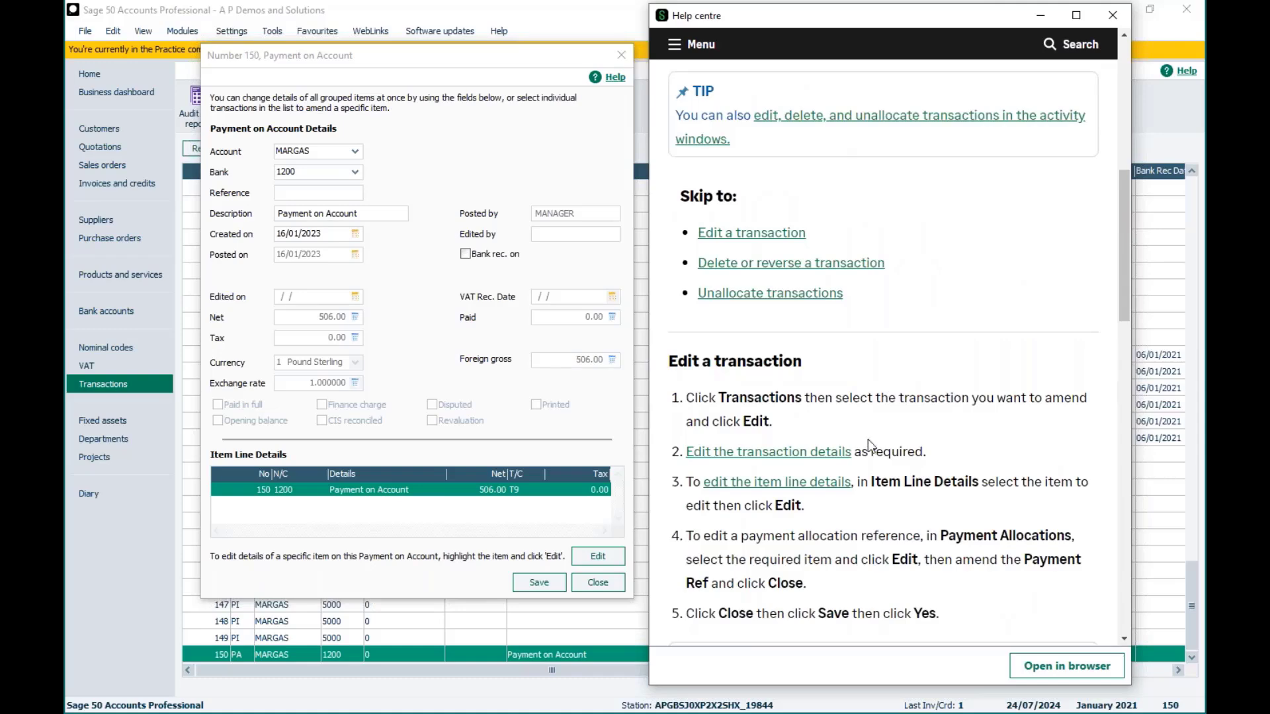
pyautogui.scroll(-2, 867, 439)
pyautogui.moveTo(819, 24); pyautogui.dragTo(872, 30)
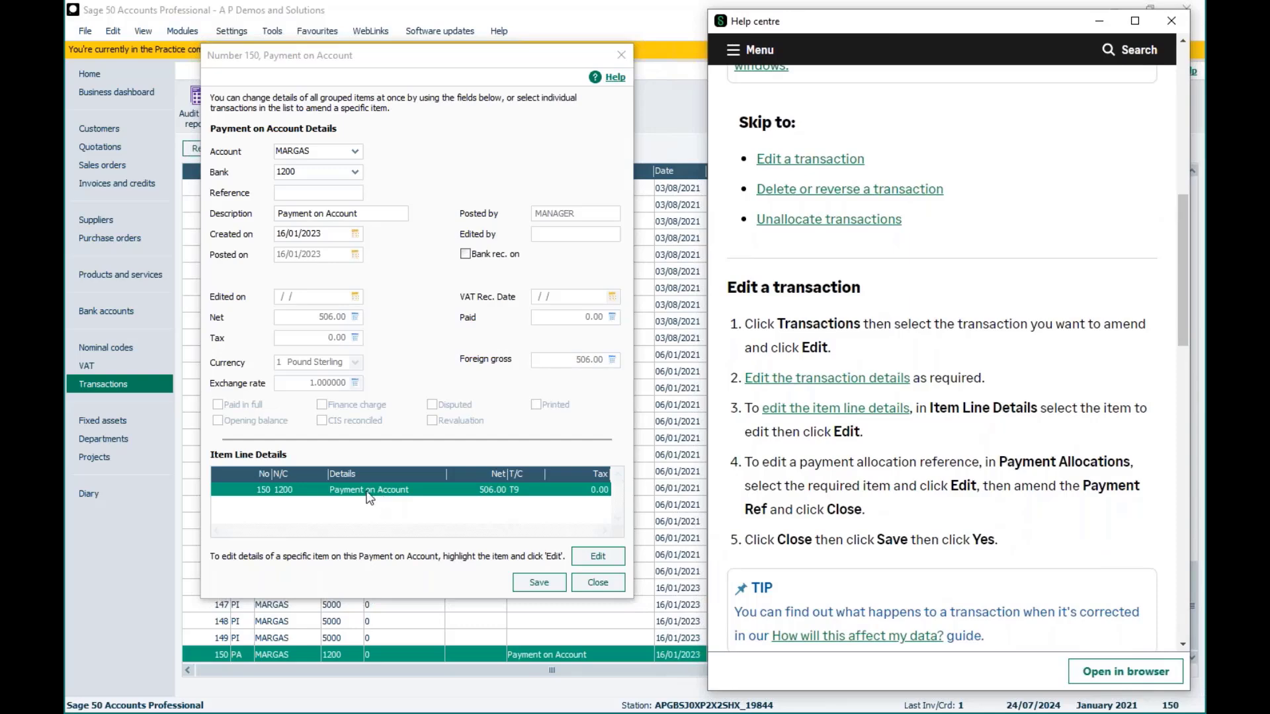
pyautogui.click(1168, 22)
pyautogui.click(621, 55)
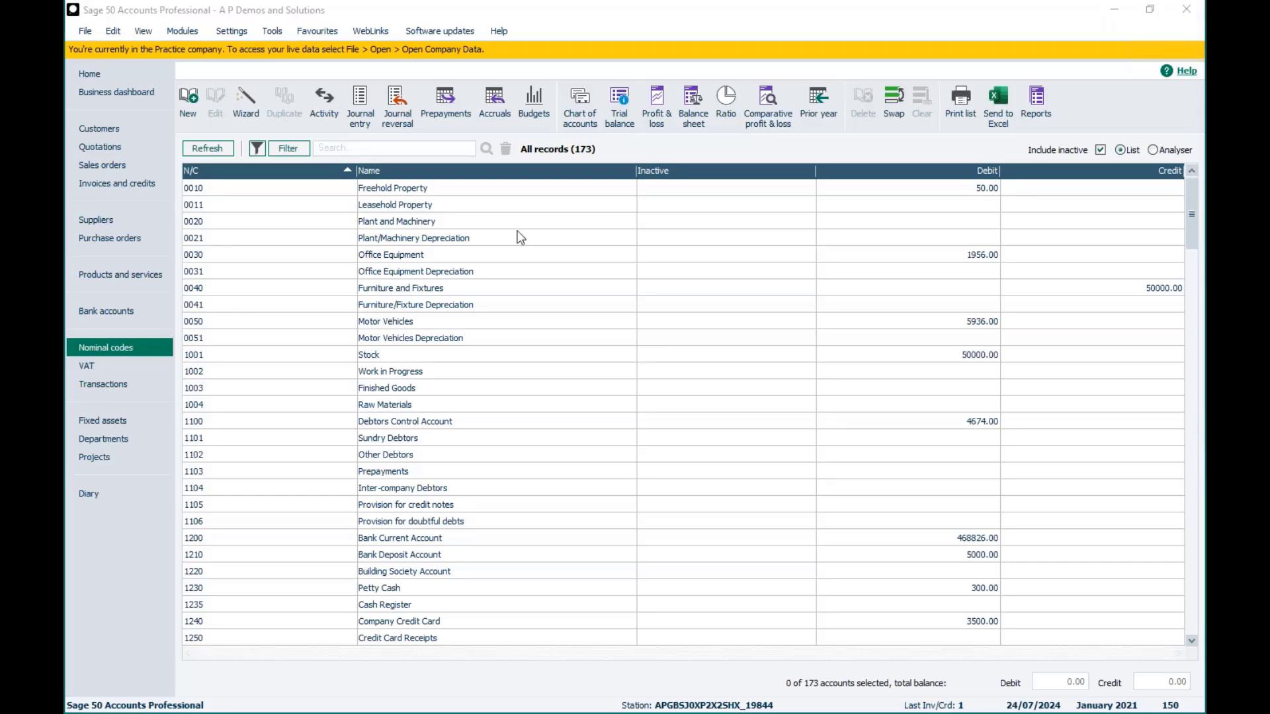
# Leave the practice company and open the AP Demo and Solutions company data, accepting the closure of other windows
pyautogui.click(86, 30)
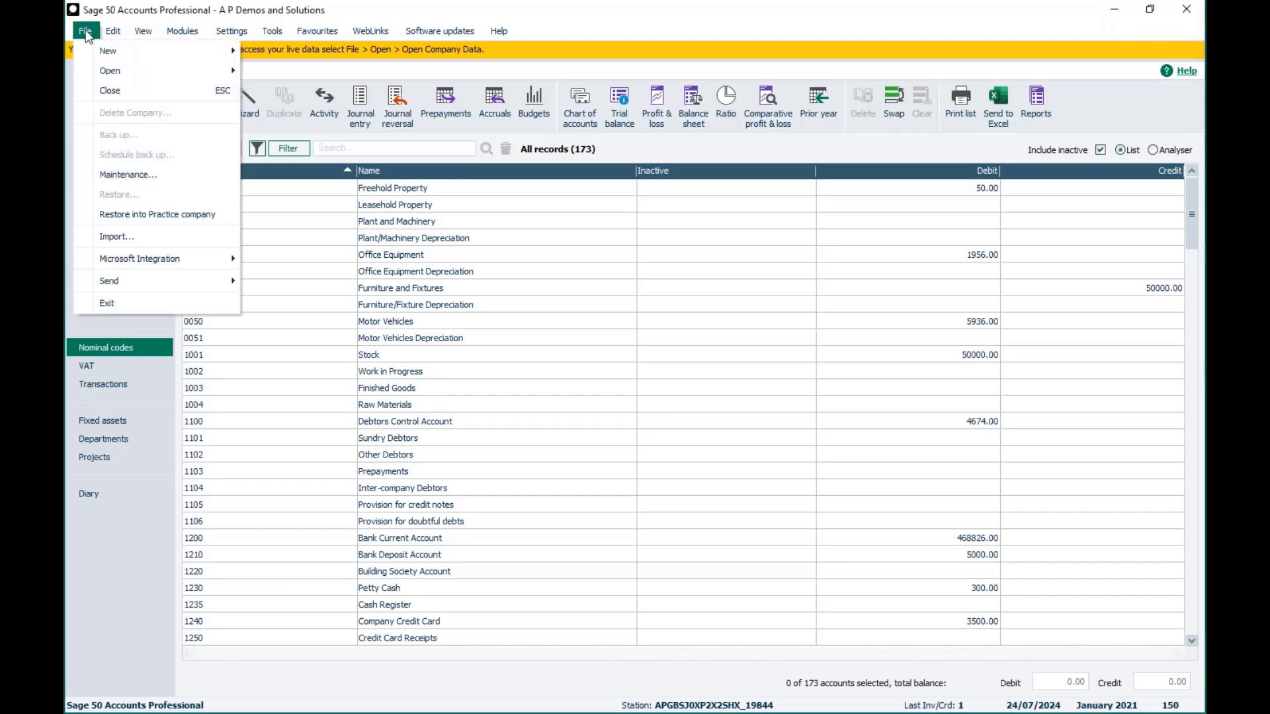
pyautogui.moveTo(86, 66)
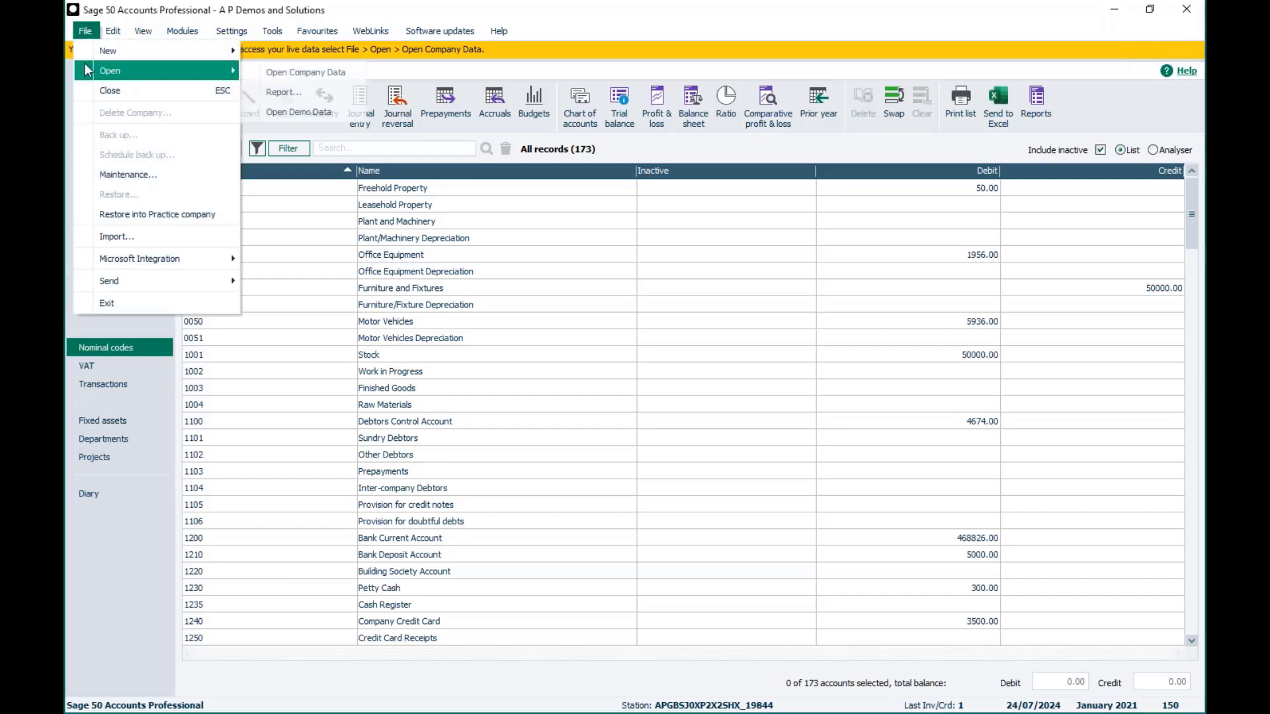
pyautogui.click(295, 79)
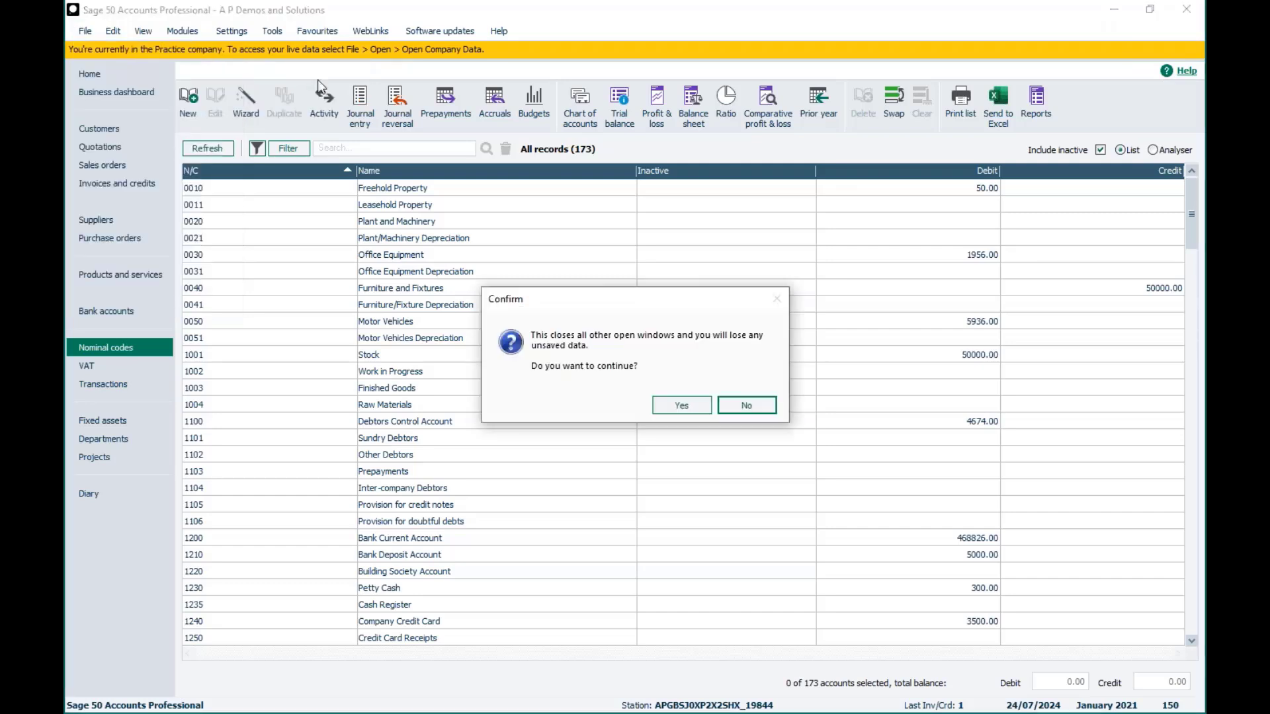
pyautogui.click(673, 410)
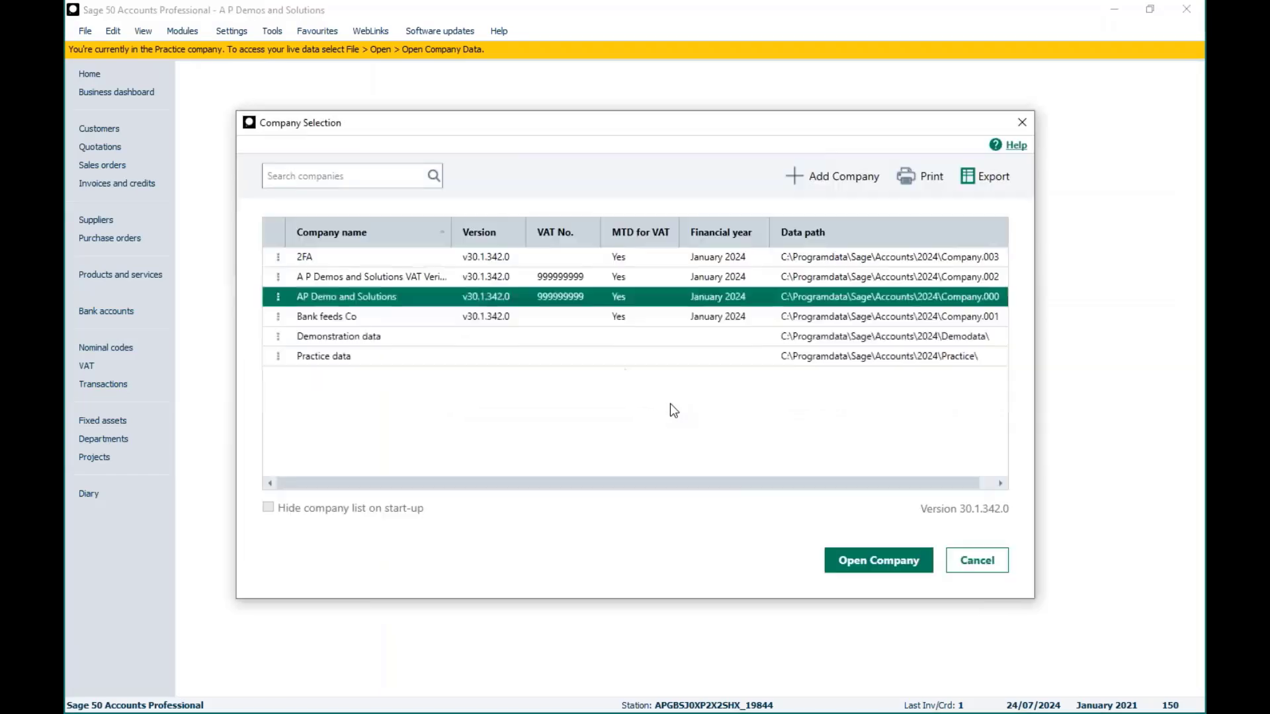
pyautogui.click(854, 566)
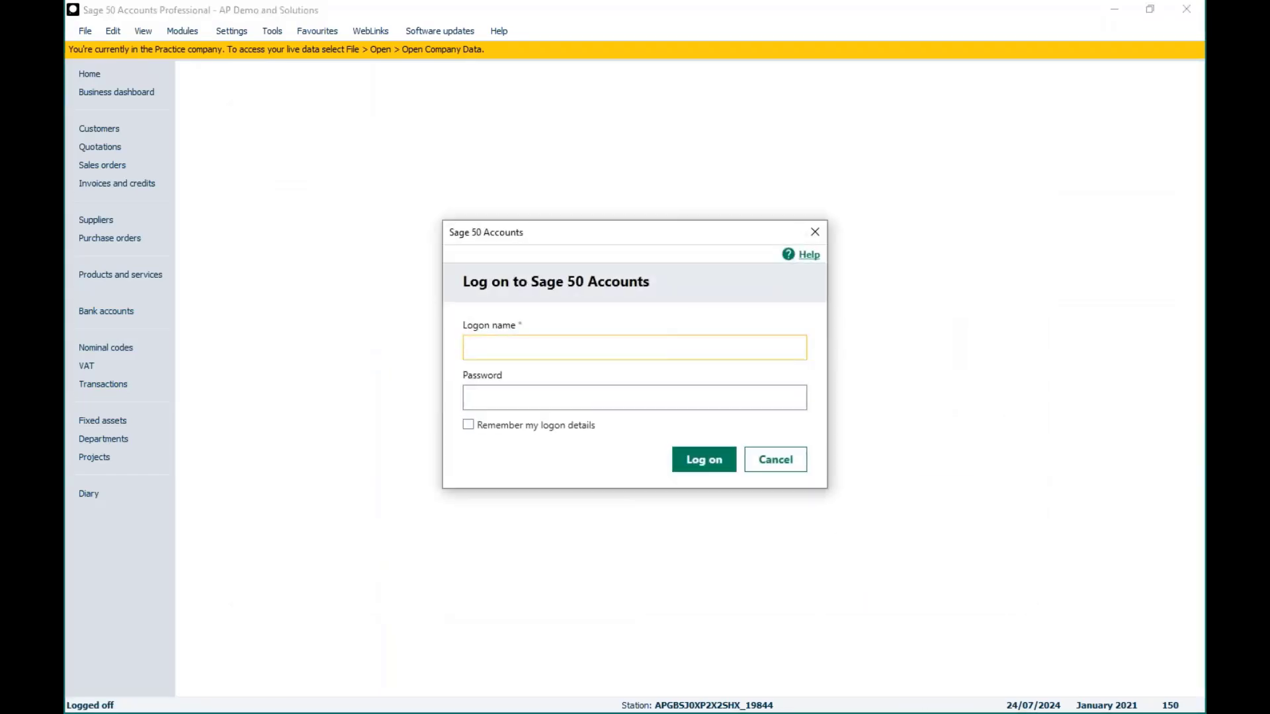
# Log on to AP Demo and Solutions with the logon name manager and the account password
pyautogui.write('manager')
pyautogui.press('Tab')
pyautogui.write('p')
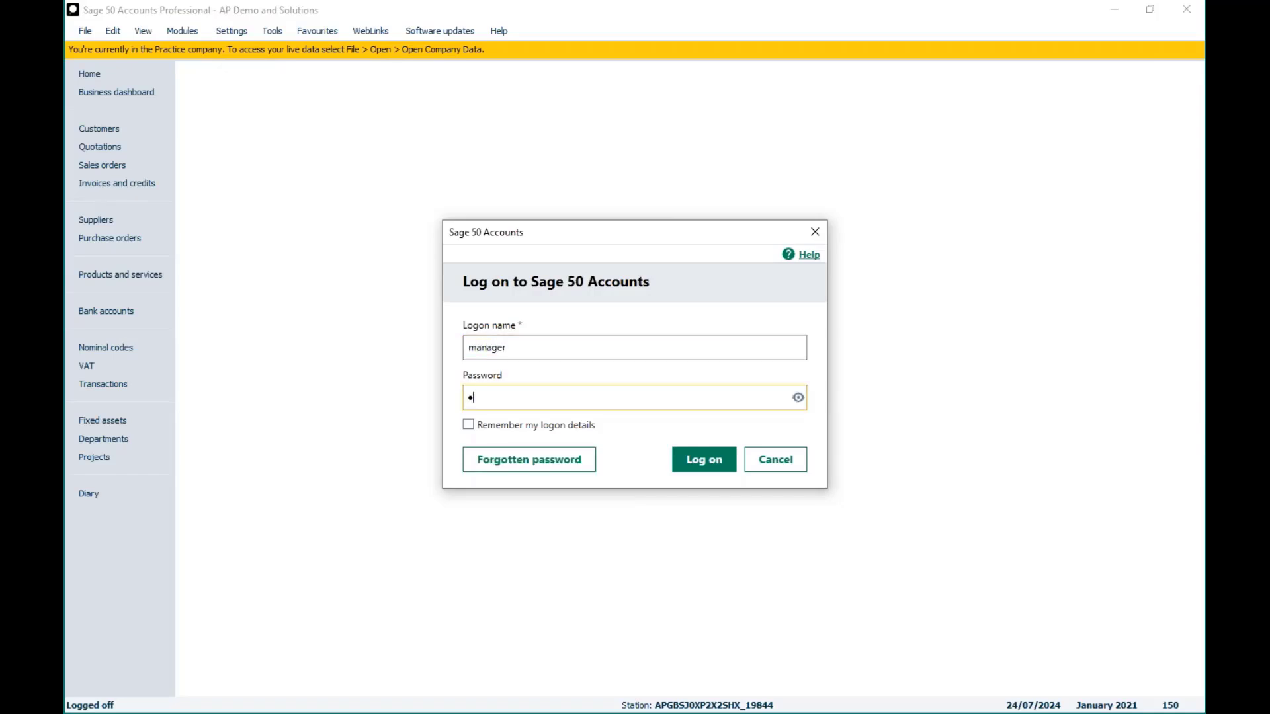
pyautogui.click(702, 458)
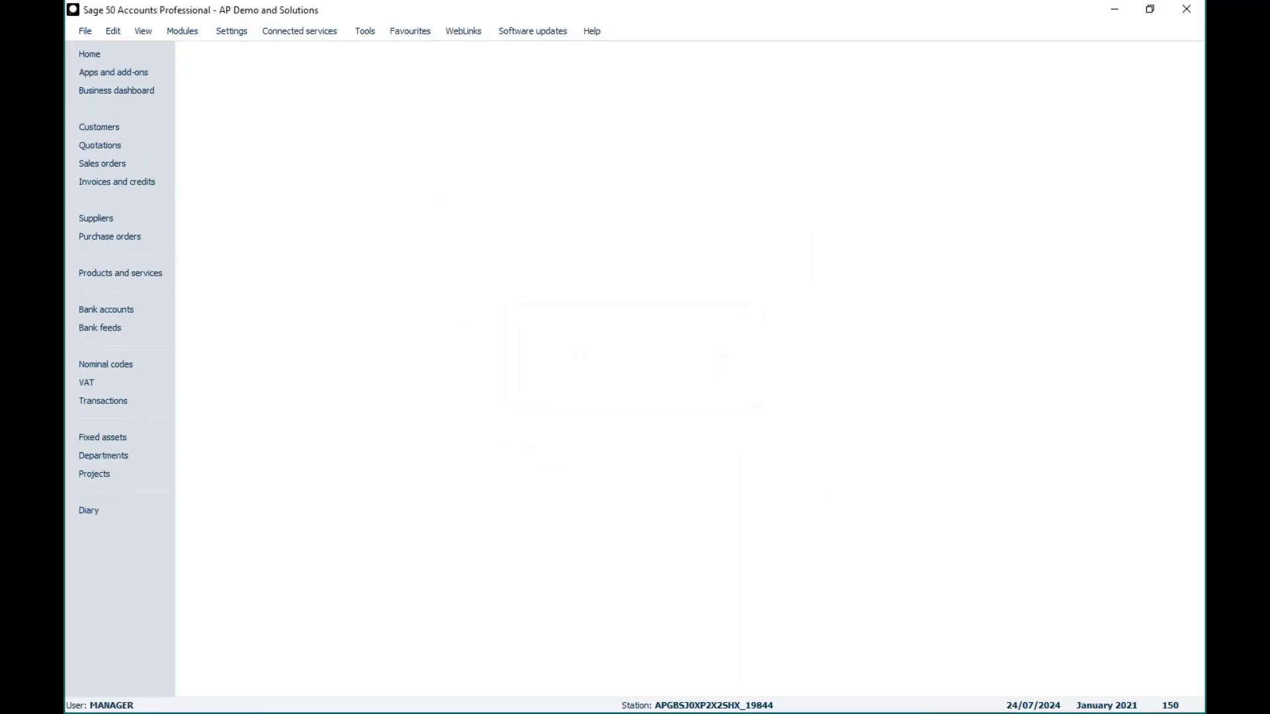